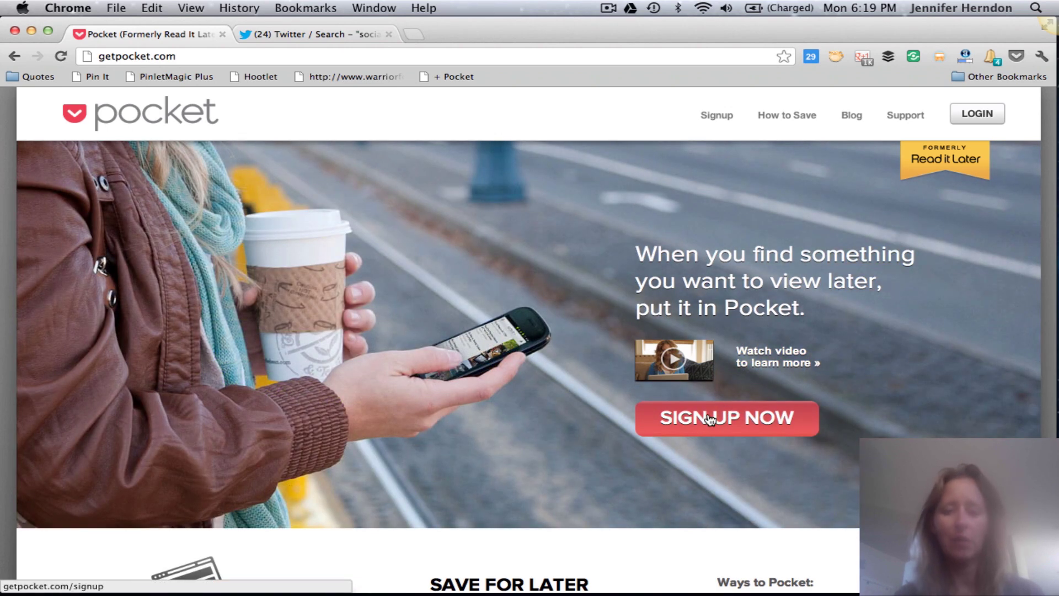
# - Log in to Pocket by entering the account username and password on the login page
pyautogui.click(978, 115)
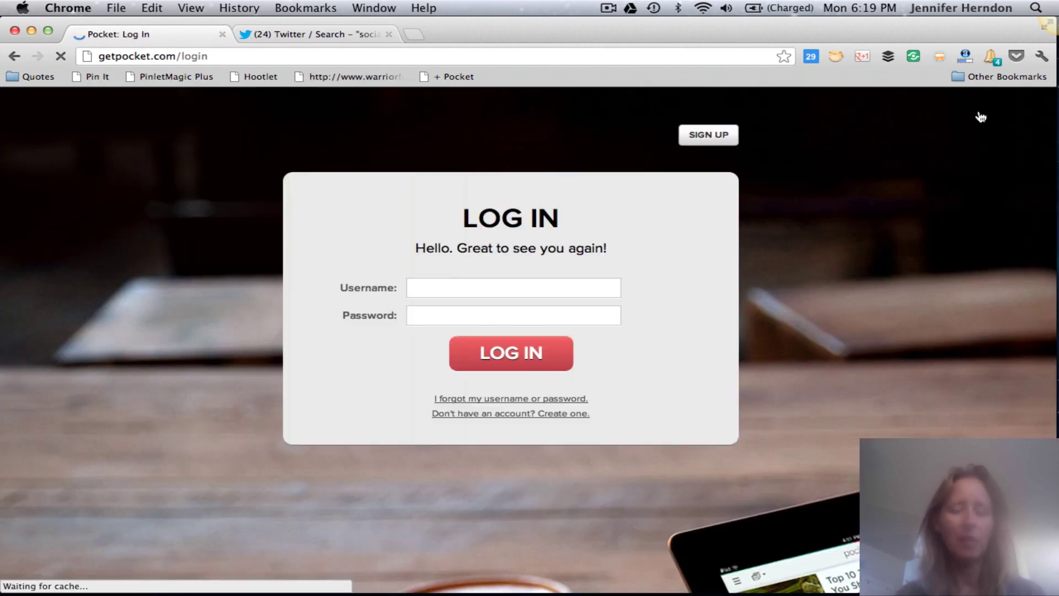
pyautogui.click(585, 285)
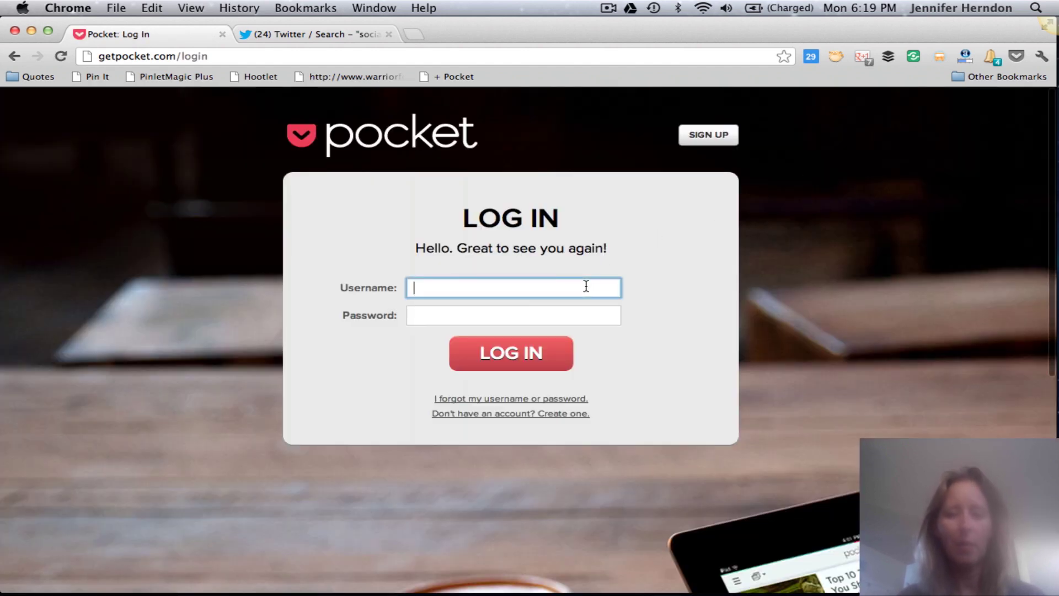
pyautogui.write('jen')
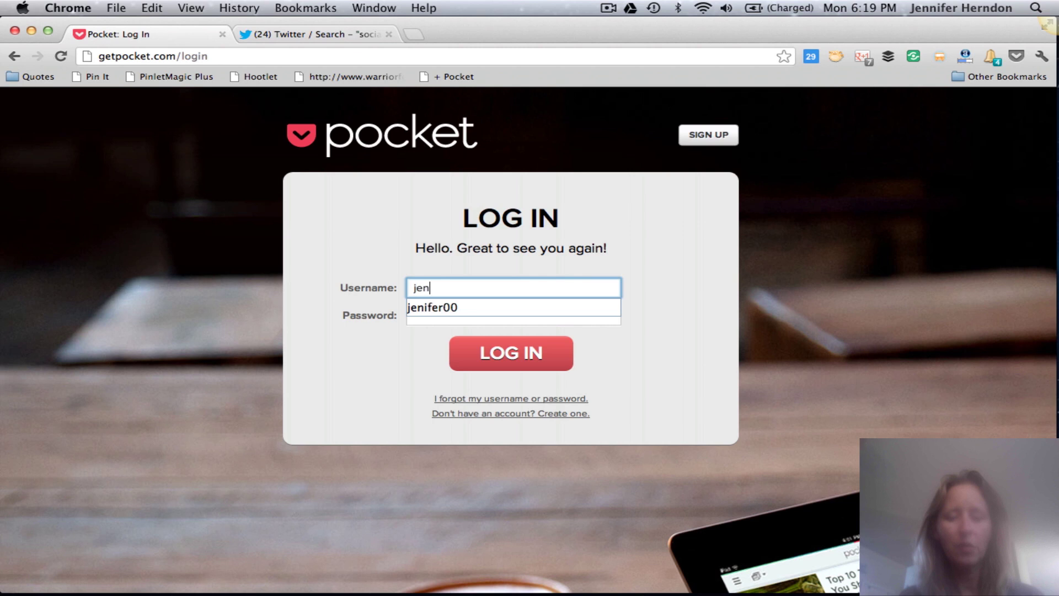
pyautogui.click(570, 308)
pyautogui.click(561, 315)
pyautogui.write('•••••••')
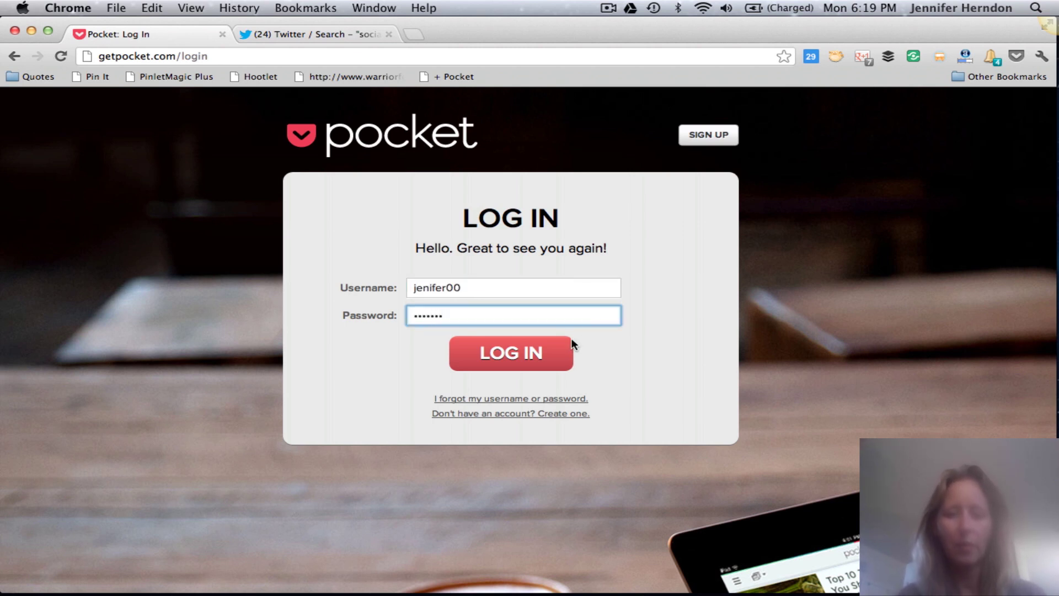
pyautogui.click(515, 354)
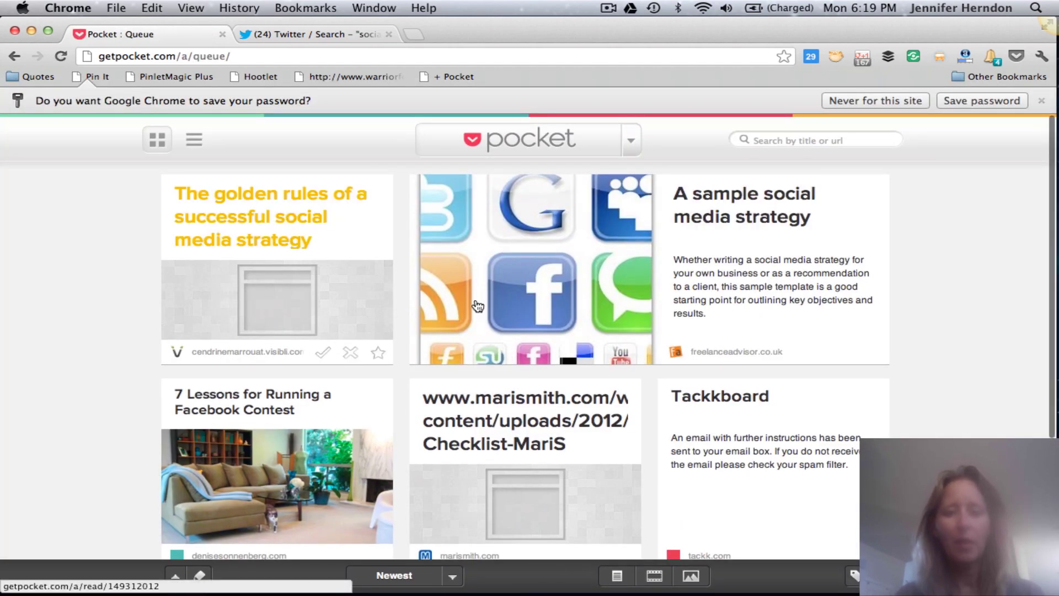
# - View the saved Pocket items as a list, return to the tile grid and look over the queue
pyautogui.click(194, 140)
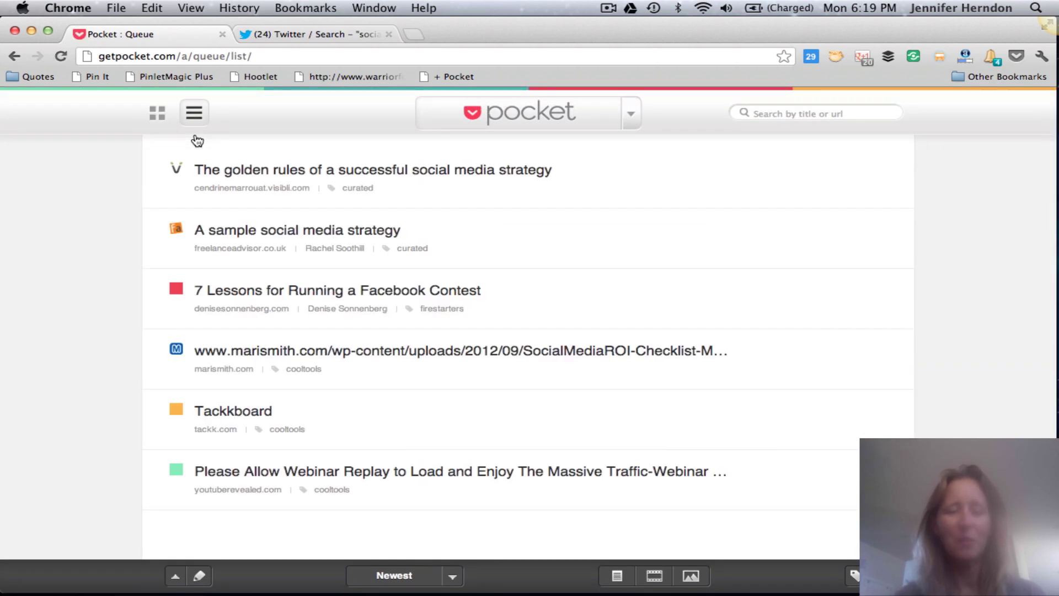
pyautogui.click(158, 110)
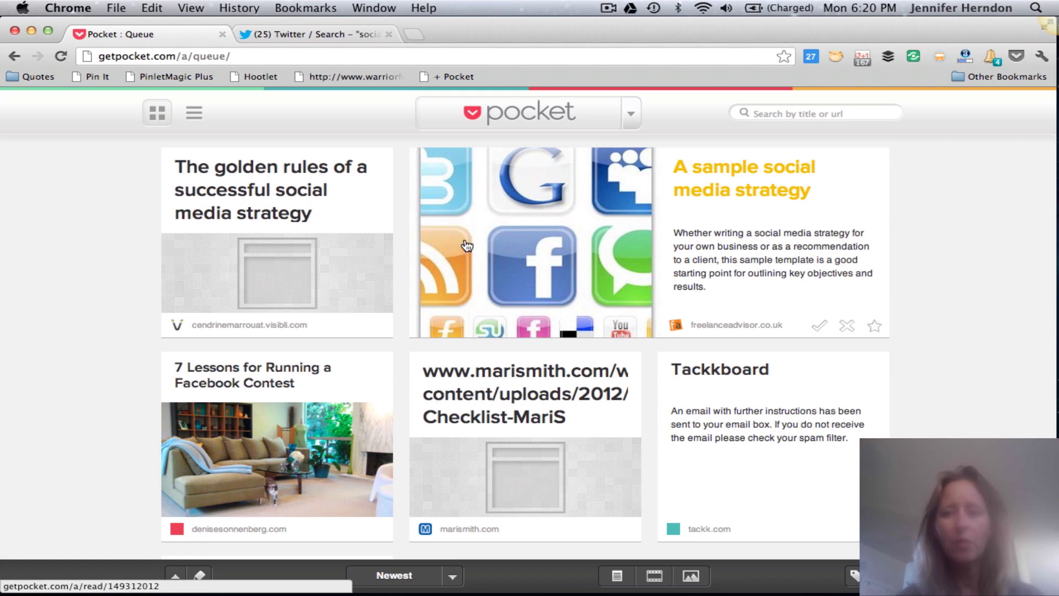
pyautogui.scroll(2, 467, 246)
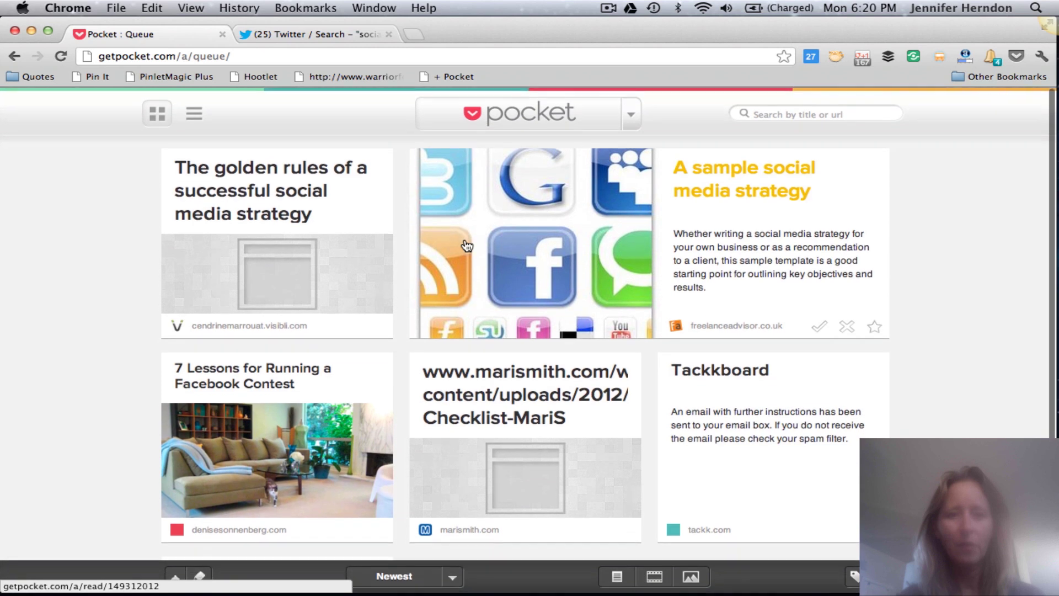
pyautogui.scroll(-2, 468, 246)
pyautogui.scroll(2, 468, 246)
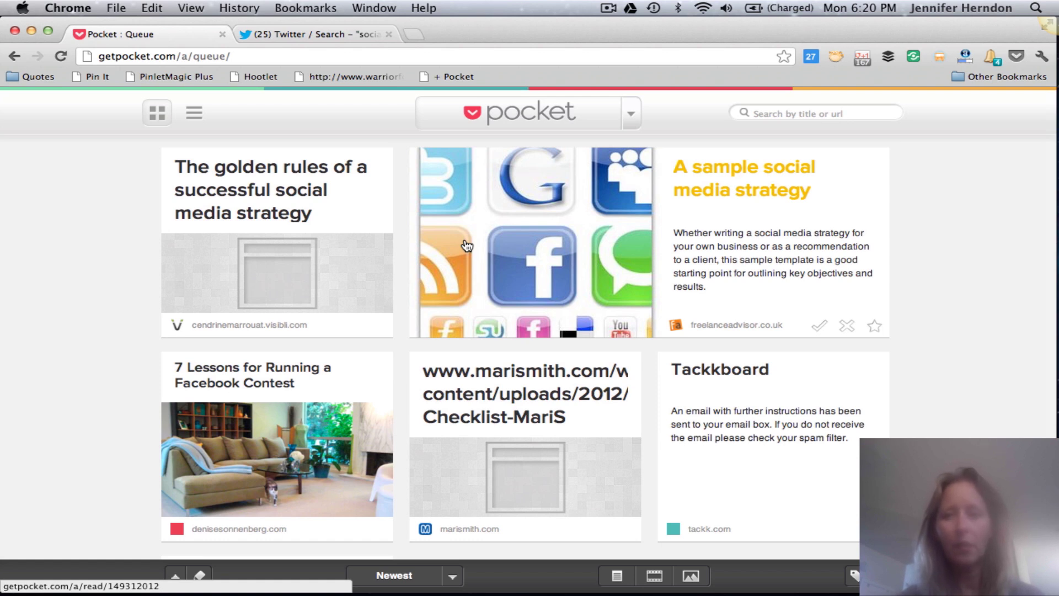
pyautogui.click(633, 114)
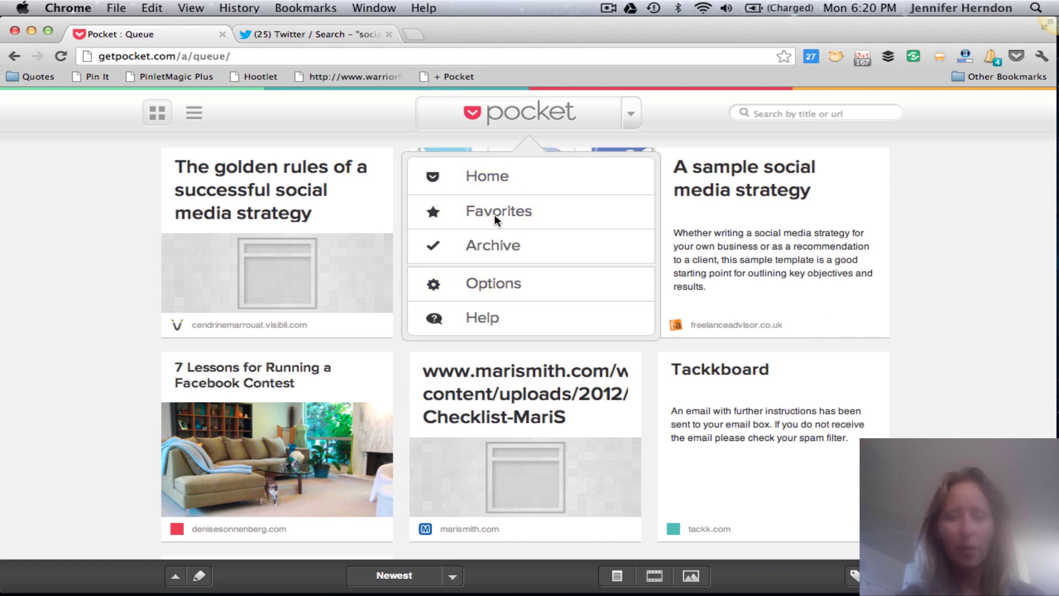
pyautogui.click(518, 289)
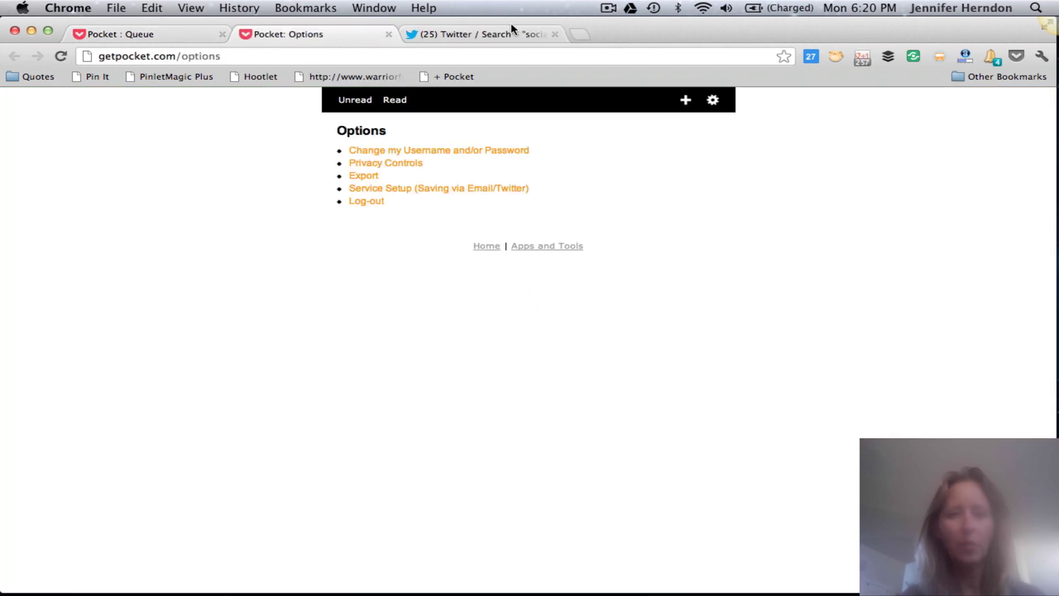
pyautogui.click(388, 34)
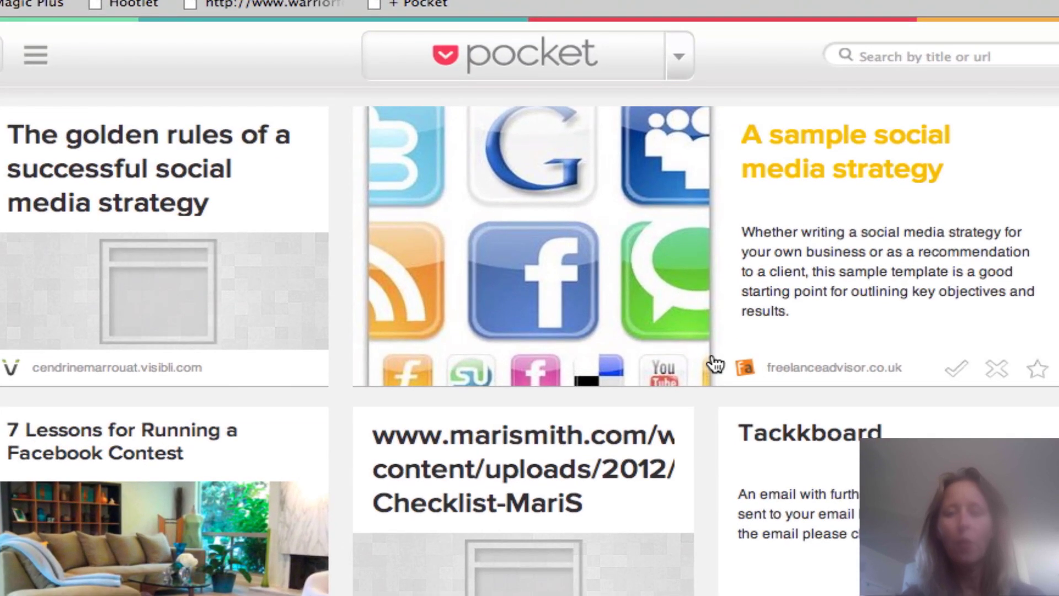
# - Open Pocket's Options page and go from there to the How to Save page
pyautogui.click(681, 60)
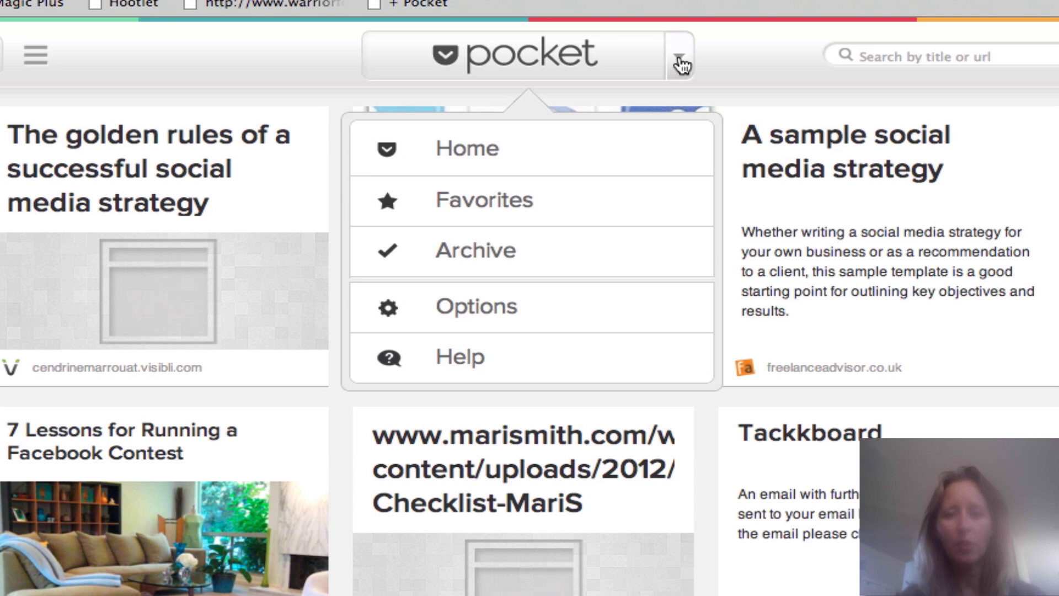
pyautogui.click(571, 312)
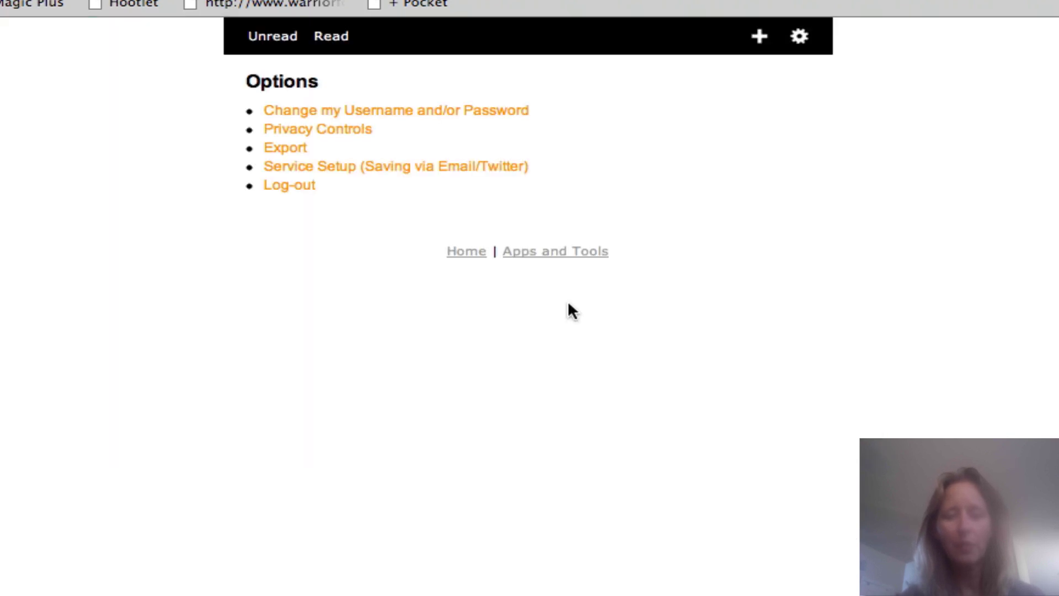
pyautogui.click(762, 38)
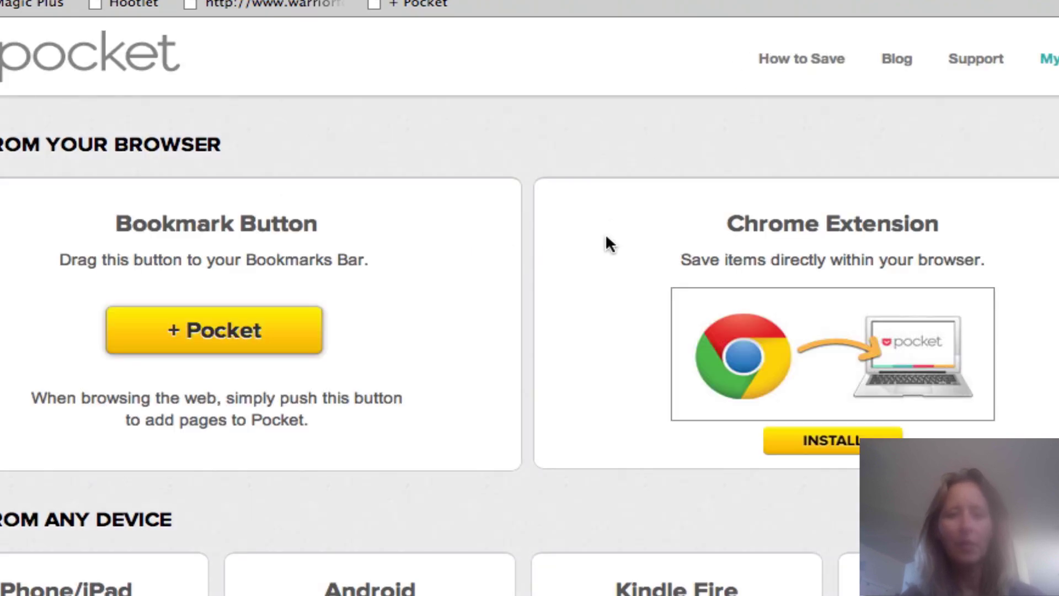
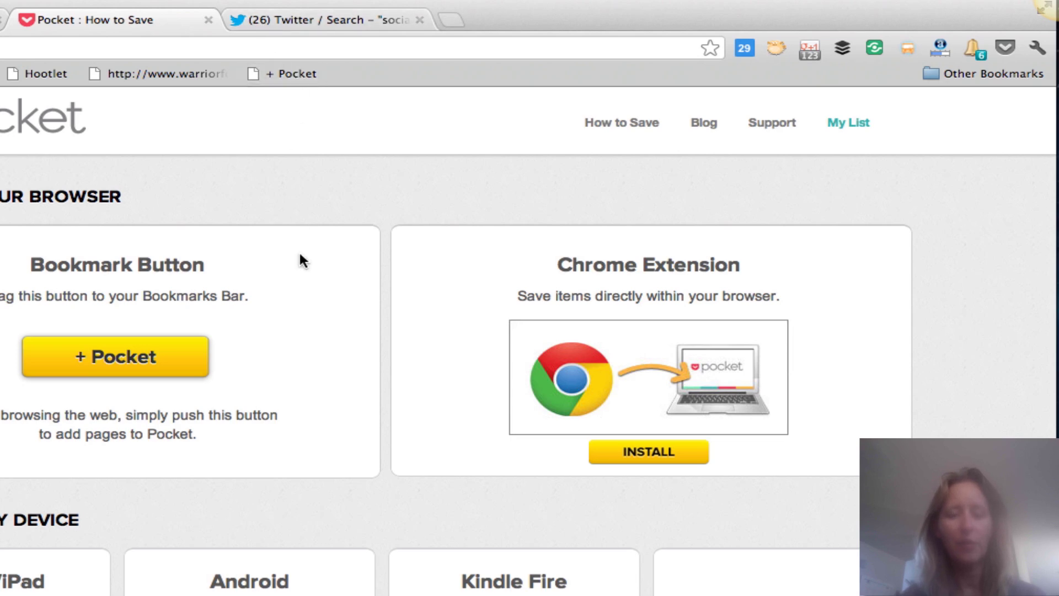
# - Examine the How to Save page's device apps, email and app integrations, and the + Pocket bookmark button
pyautogui.scroll(-5, 299, 250)
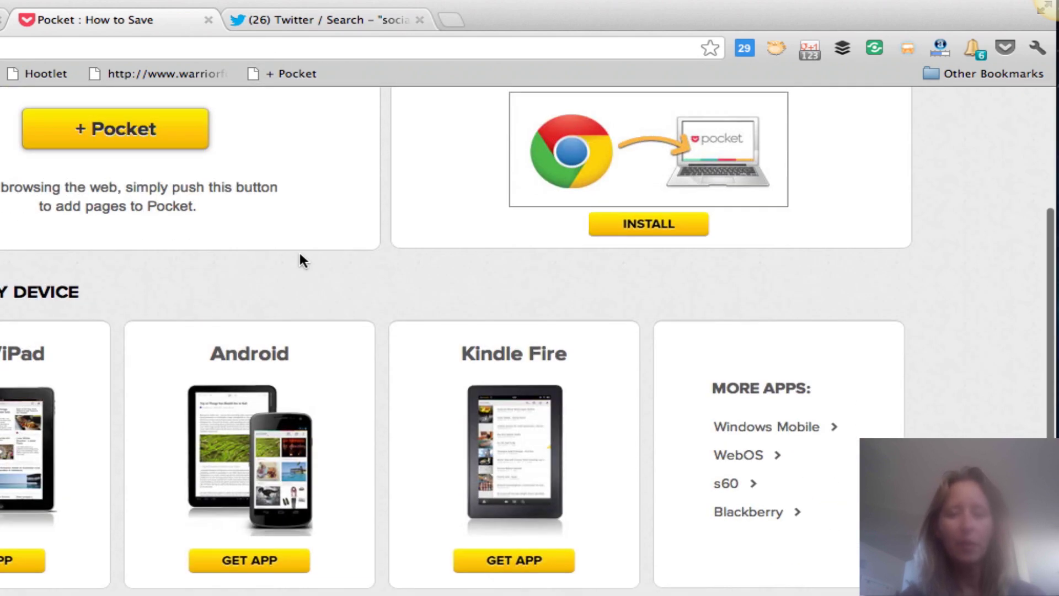
pyautogui.scroll(-2, 314, 247)
pyautogui.scroll(2, 314, 246)
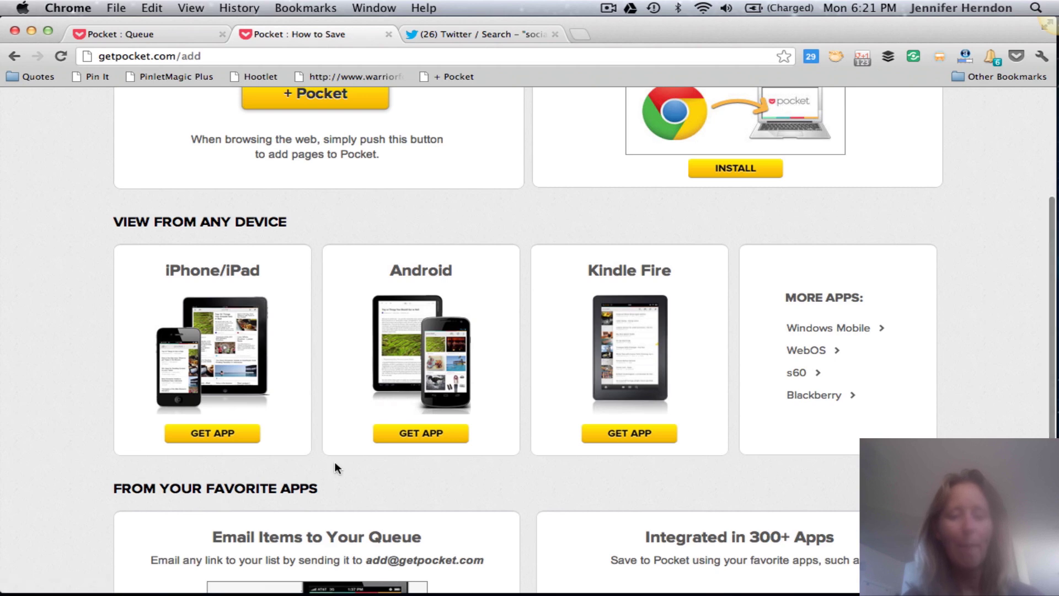
pyautogui.scroll(-5, 334, 461)
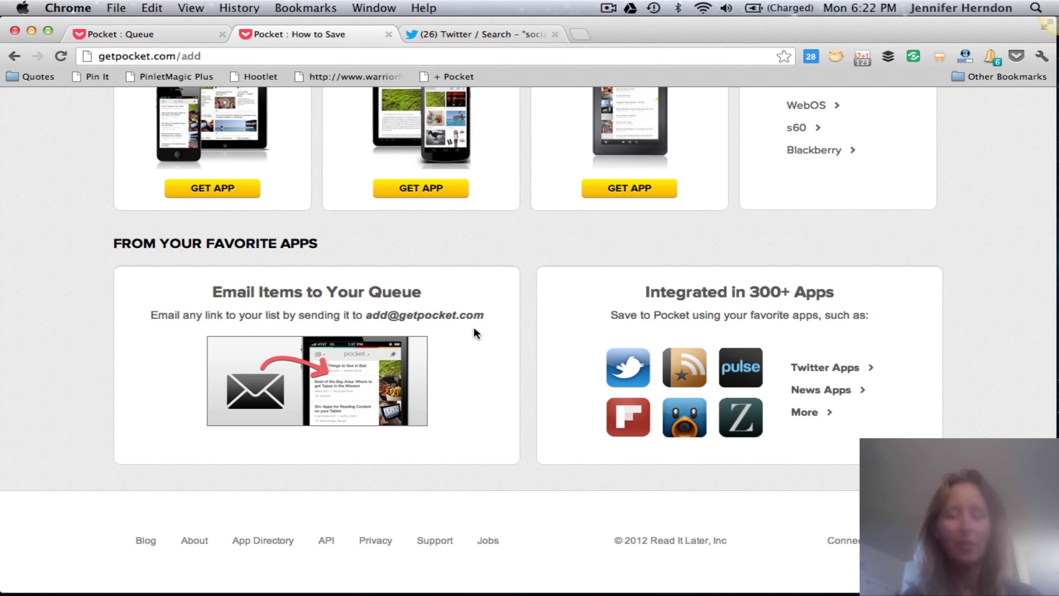
pyautogui.scroll(10, 474, 331)
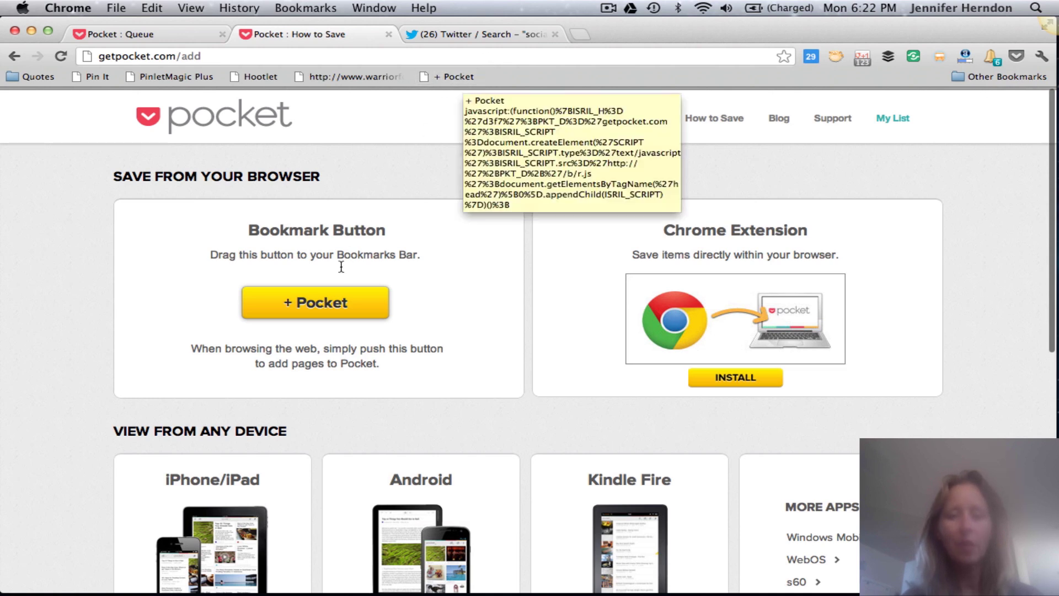
pyautogui.moveTo(334, 306)
pyautogui.mouseDown()
pyautogui.moveTo(462, 28)
pyautogui.moveTo(449, 71)
pyautogui.moveTo(624, 295)
pyautogui.mouseUp()
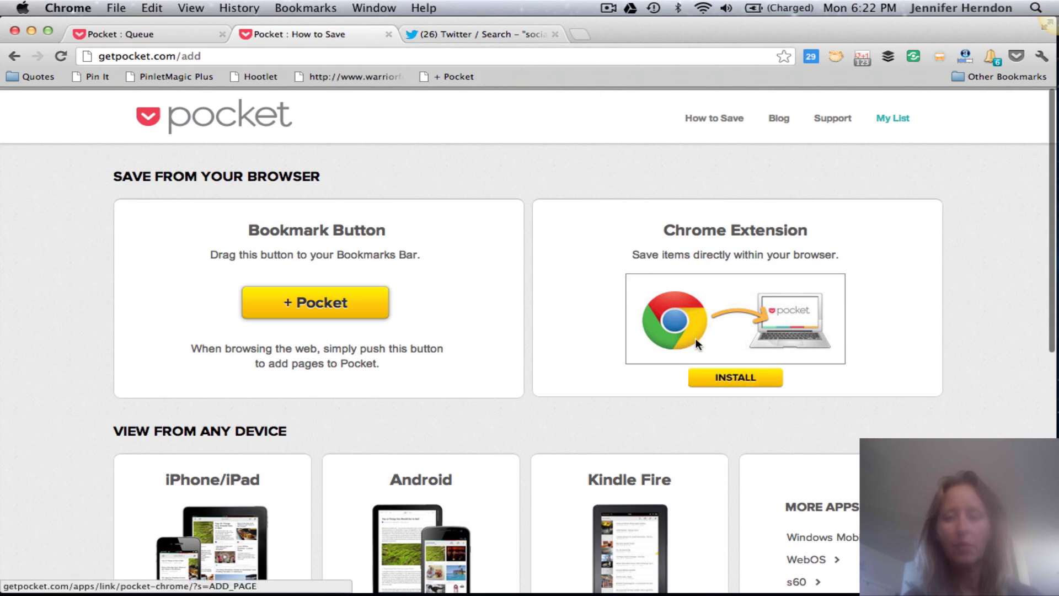
# - View the Pocket Chrome extension's Web Store page, go back to Options and close that tab
pyautogui.click(732, 378)
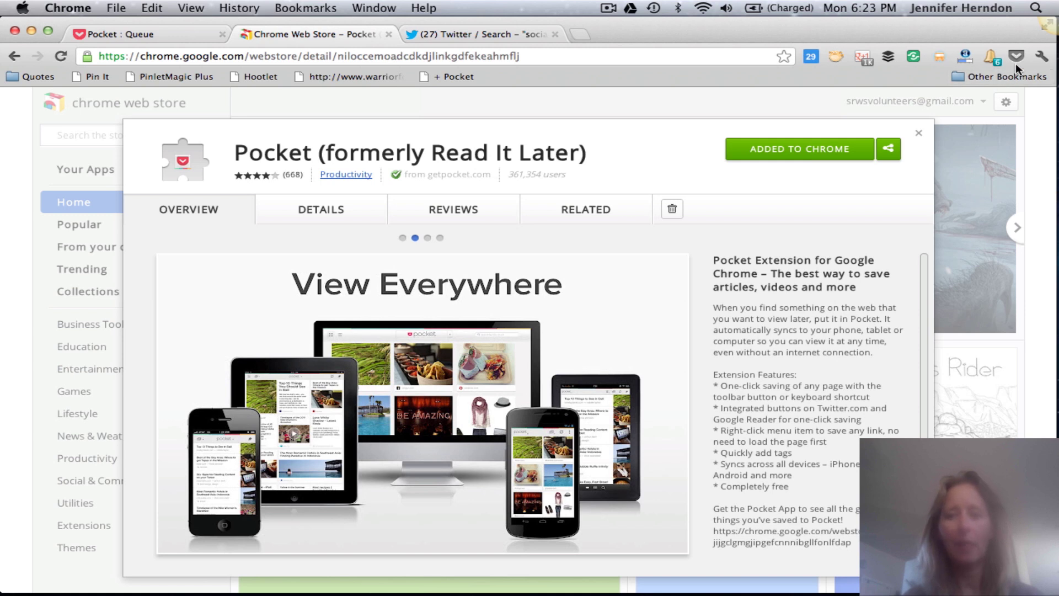
pyautogui.click(15, 56)
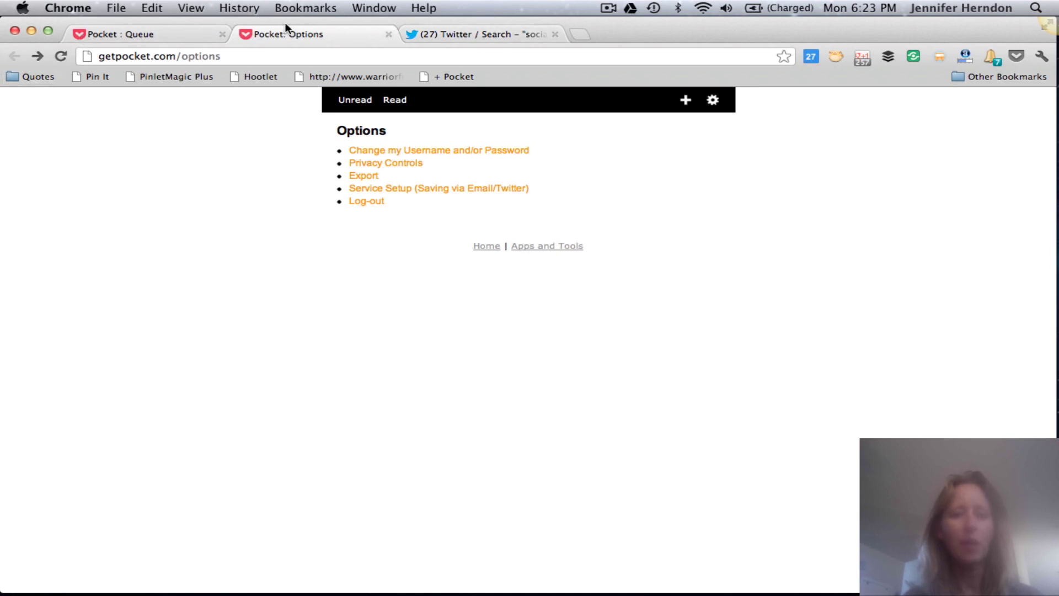
pyautogui.click(389, 35)
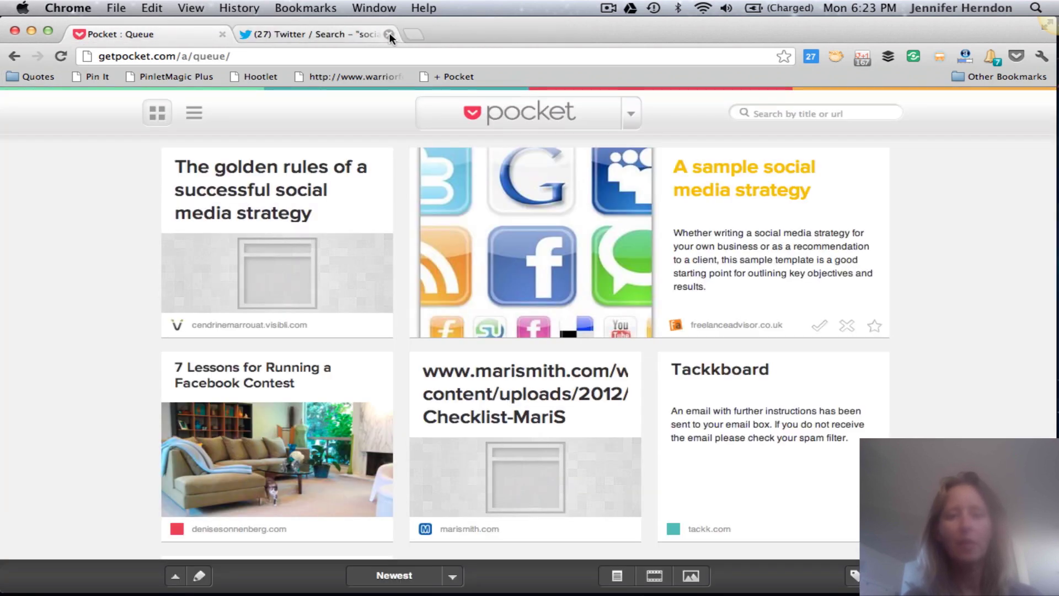
# - Switch to the Twitter search for "social media strategy" and examine which tweets offer the Pocket save option
pyautogui.click(305, 34)
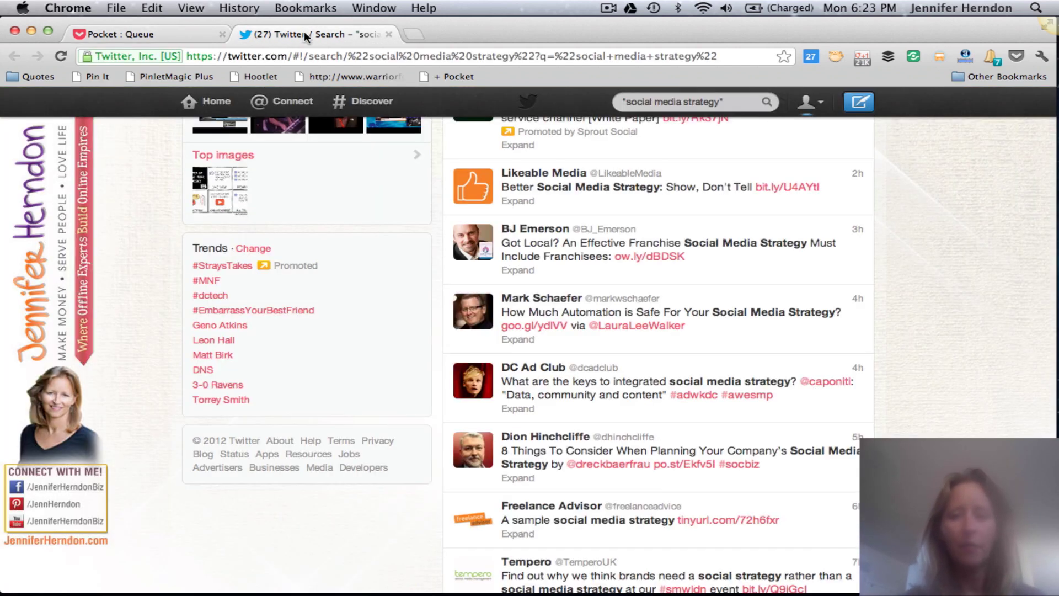
pyautogui.scroll(-3, 723, 354)
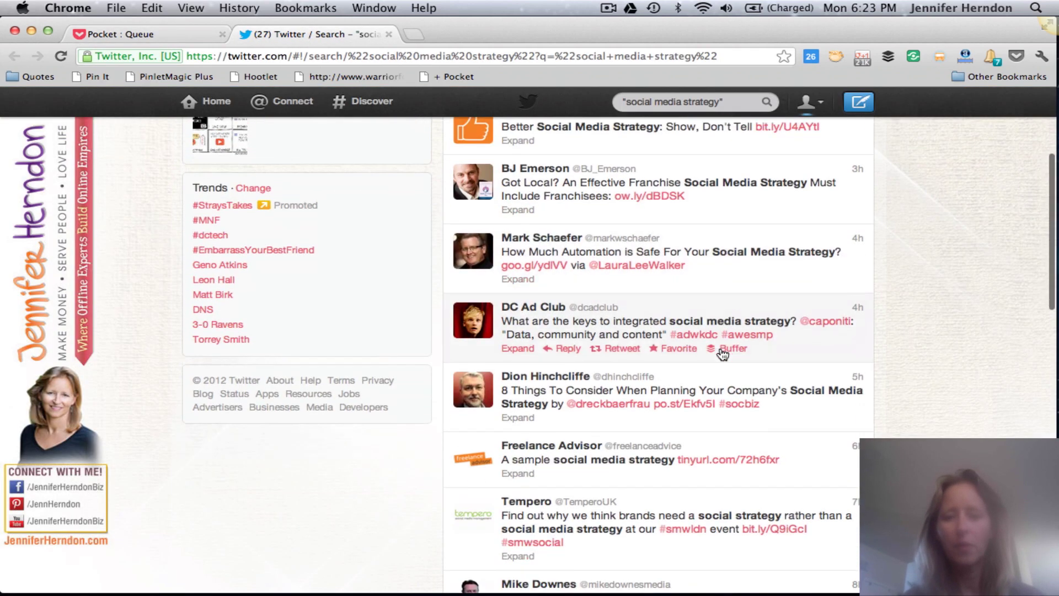
pyautogui.scroll(2, 722, 354)
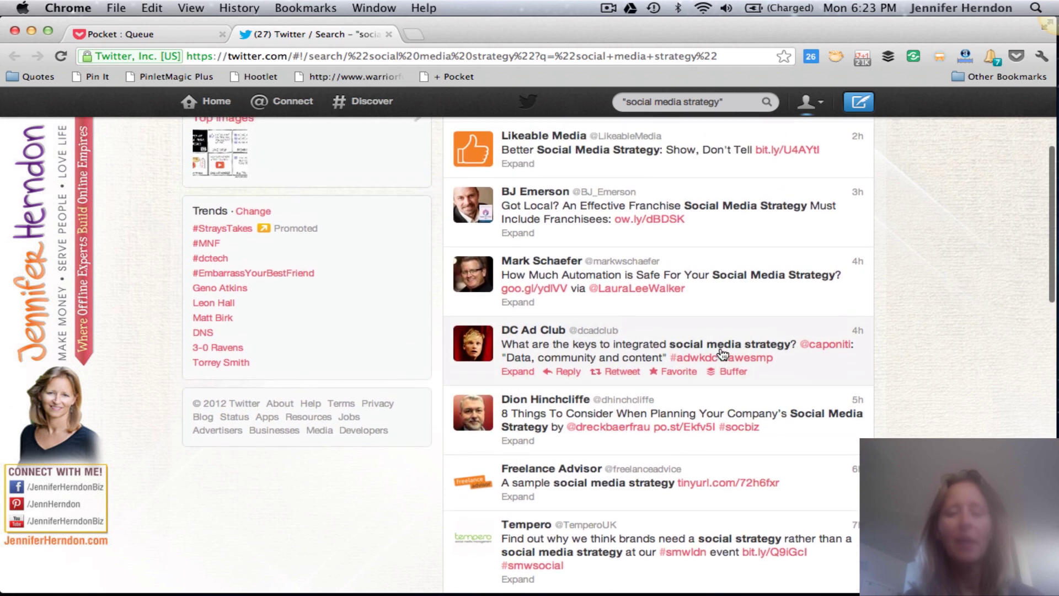
pyautogui.scroll(1, 722, 353)
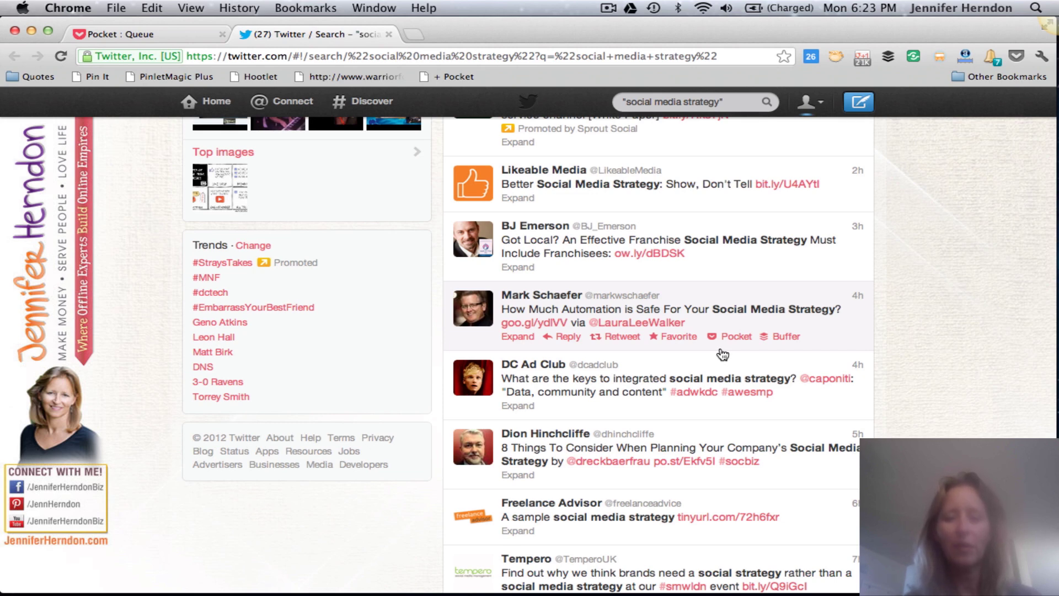
pyautogui.scroll(-2, 722, 354)
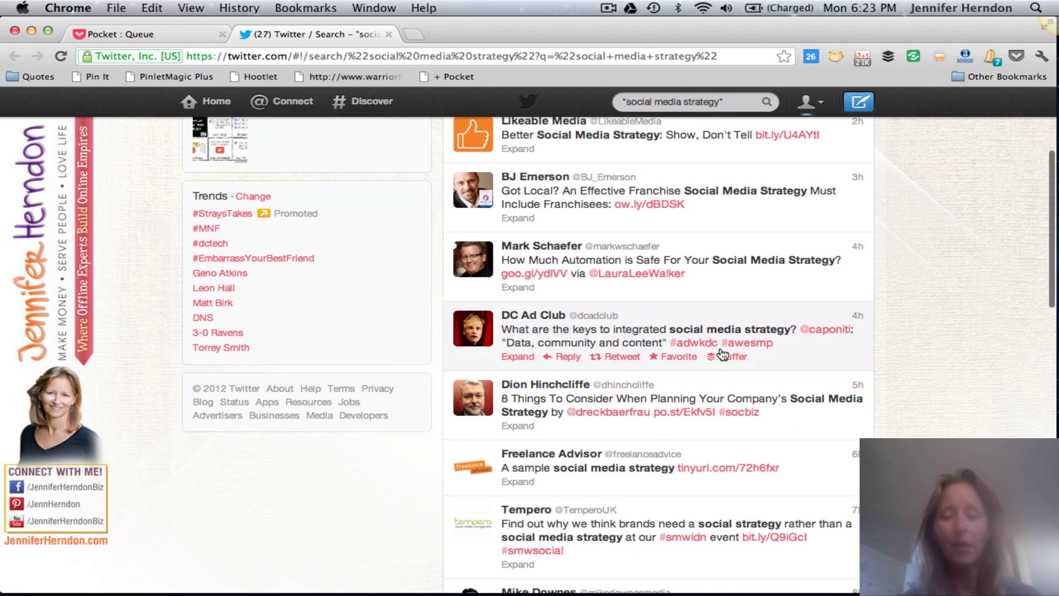
pyautogui.scroll(-3, 722, 354)
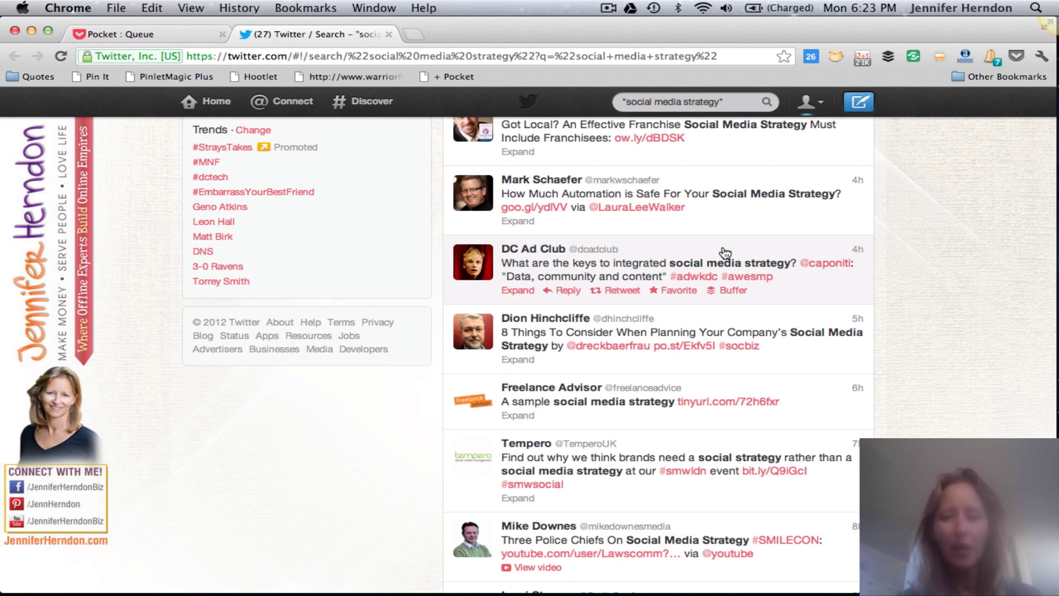
pyautogui.scroll(1, 725, 253)
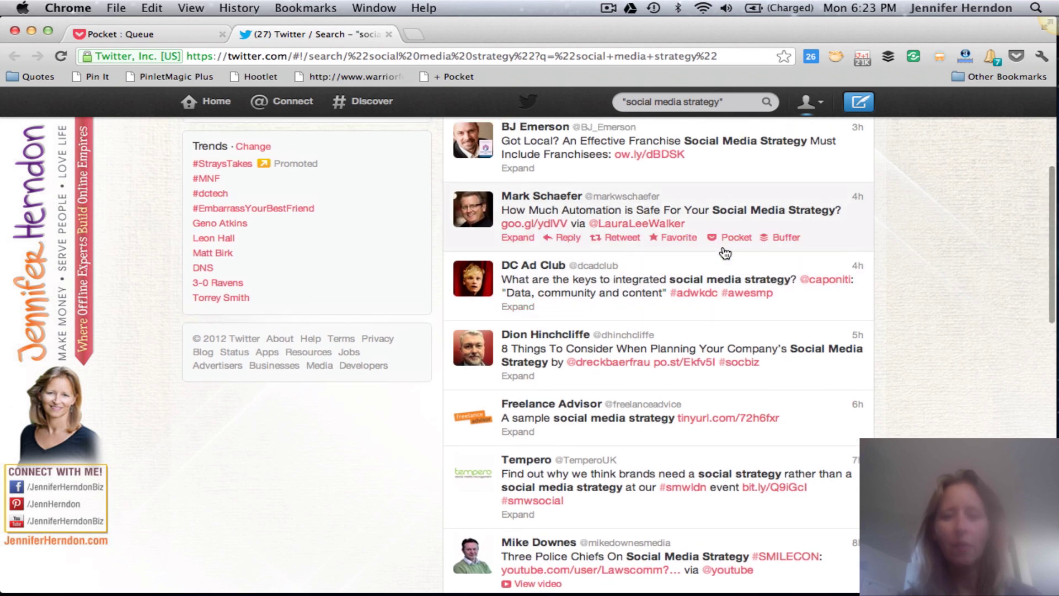
pyautogui.scroll(3, 723, 253)
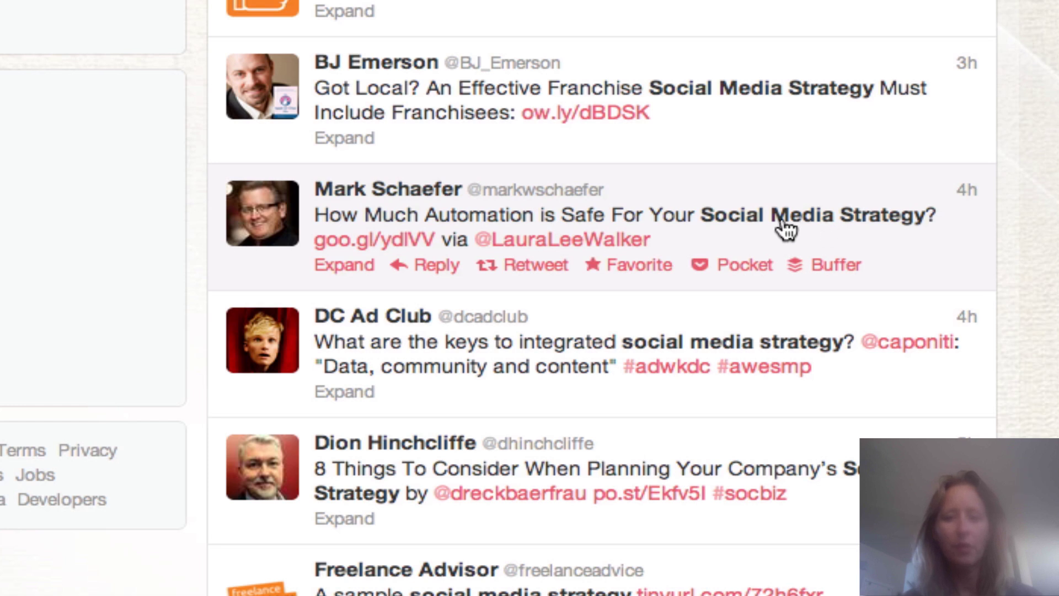
# - Open the article linked in the "How Much Automation is Safe For Your Social Media Strategy?" tweet and skim it
pyautogui.click(361, 239)
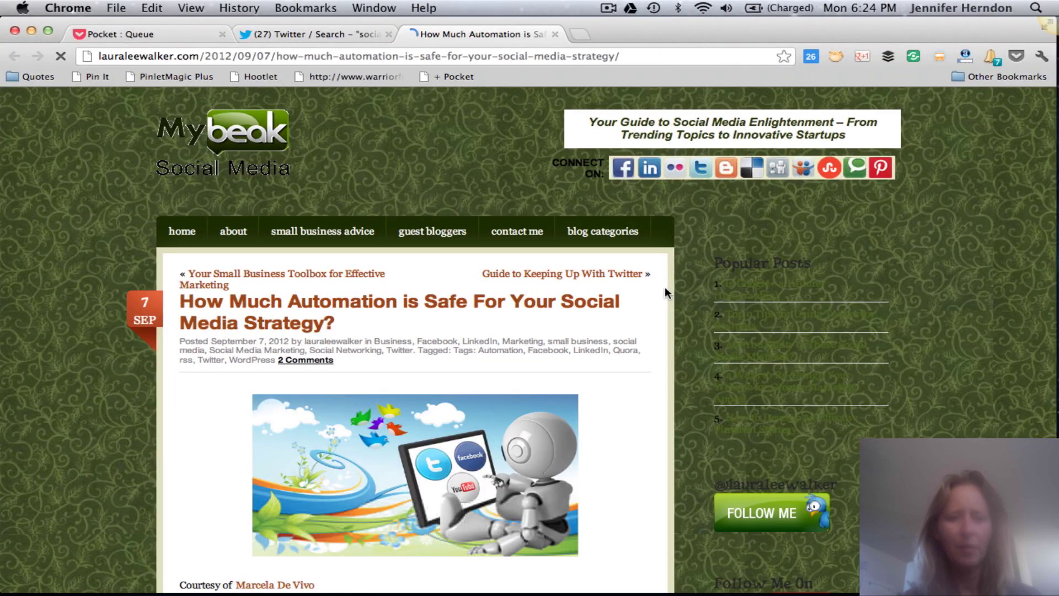
pyautogui.scroll(-2, 641, 406)
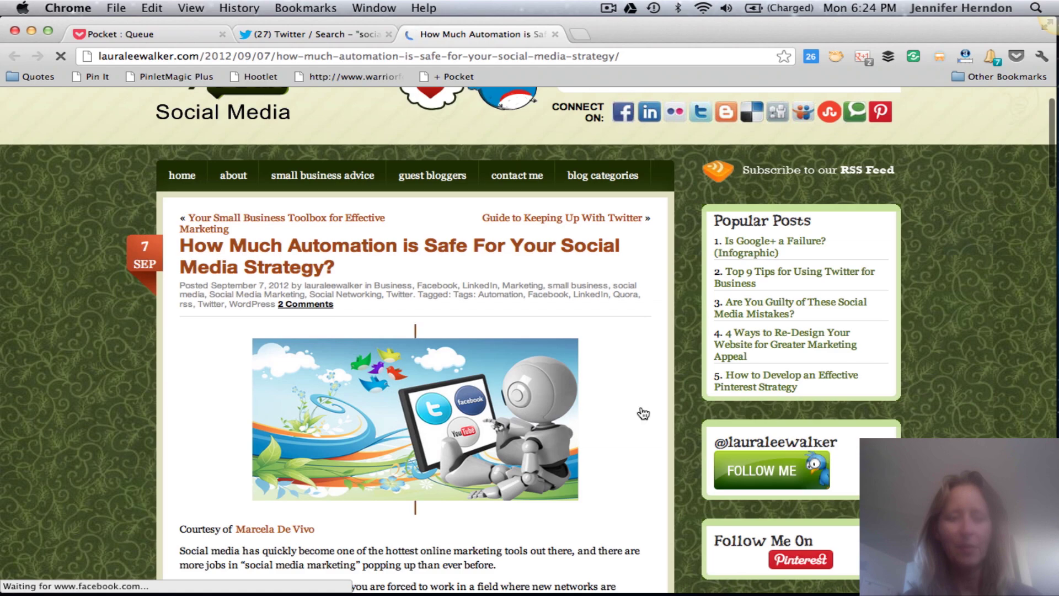
pyautogui.scroll(-5, 643, 413)
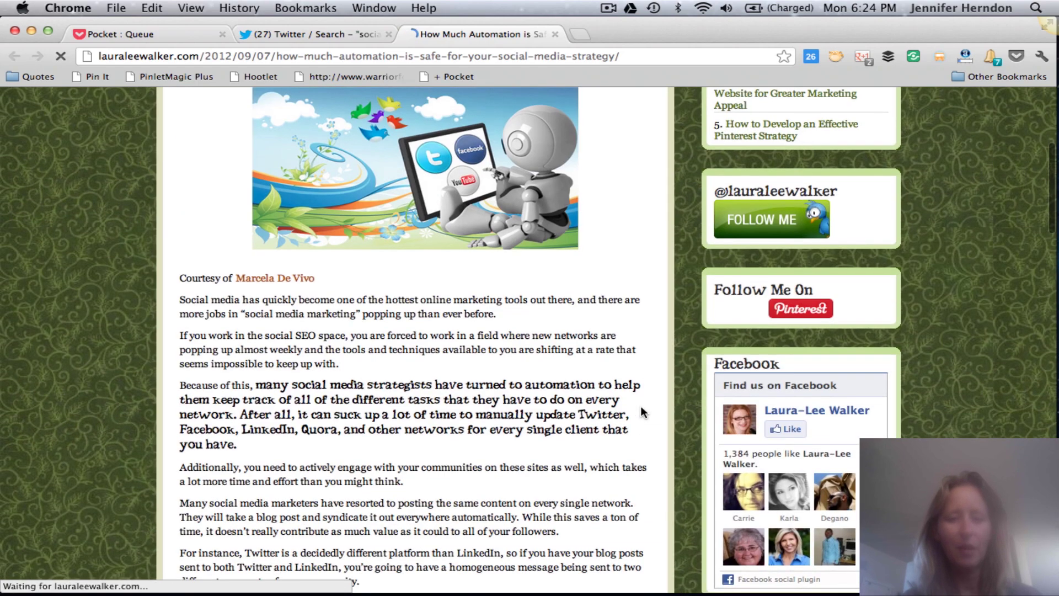
# - Skim the rest of the automation article down to its related articles and return to its beginning
pyautogui.scroll(-4, 640, 406)
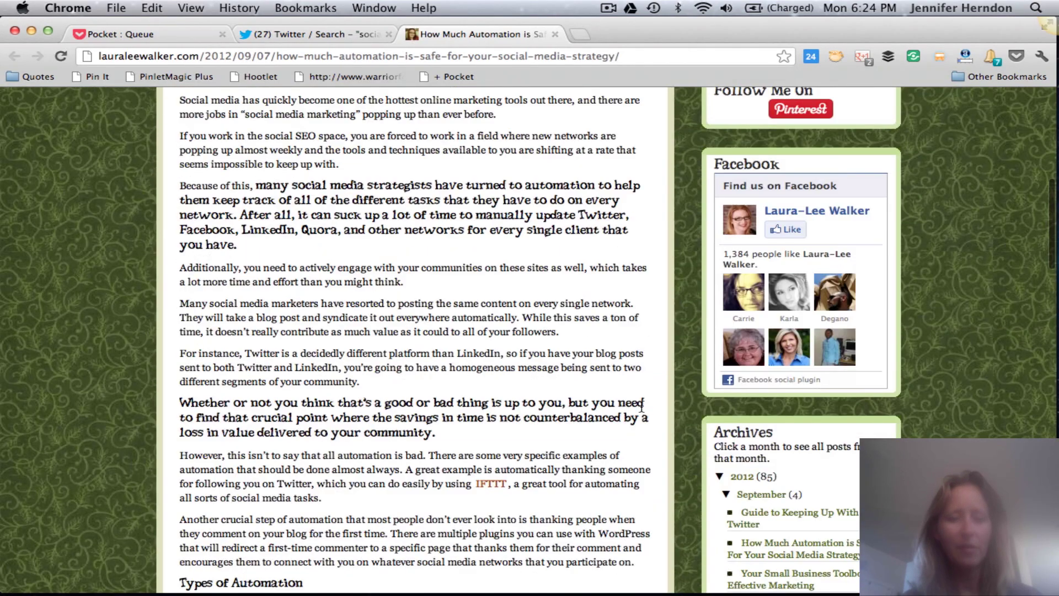
pyautogui.scroll(-6, 642, 407)
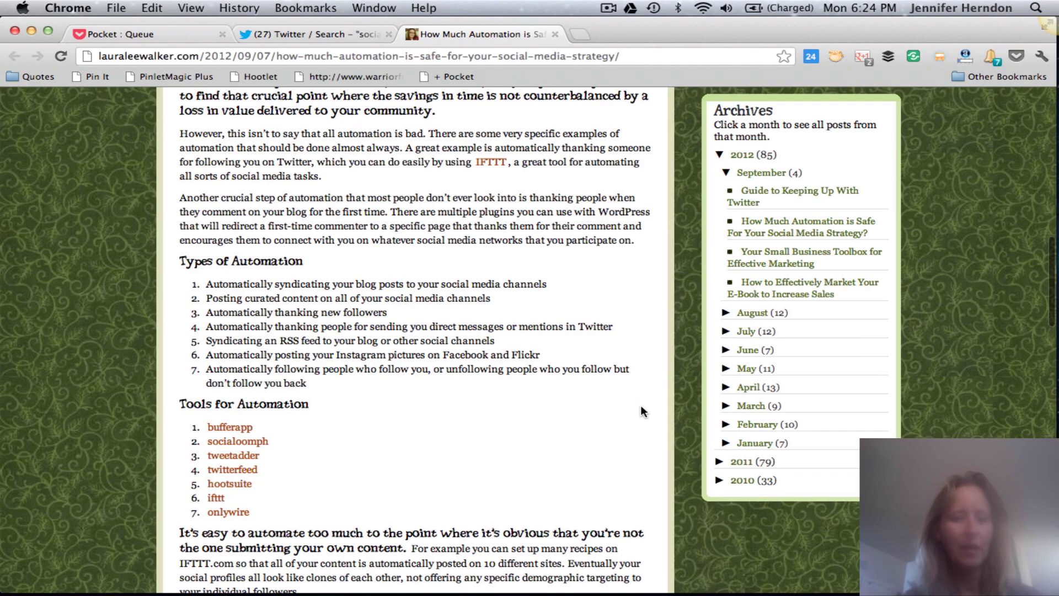
pyautogui.scroll(-3, 641, 406)
pyautogui.scroll(-5, 641, 408)
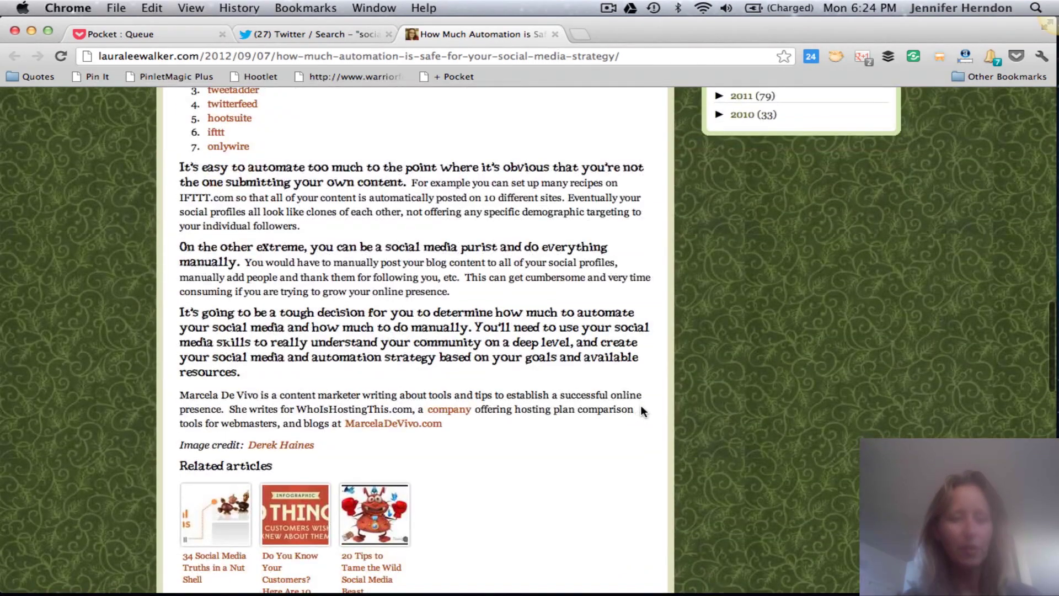
pyautogui.scroll(13, 641, 408)
pyautogui.scroll(10, 640, 405)
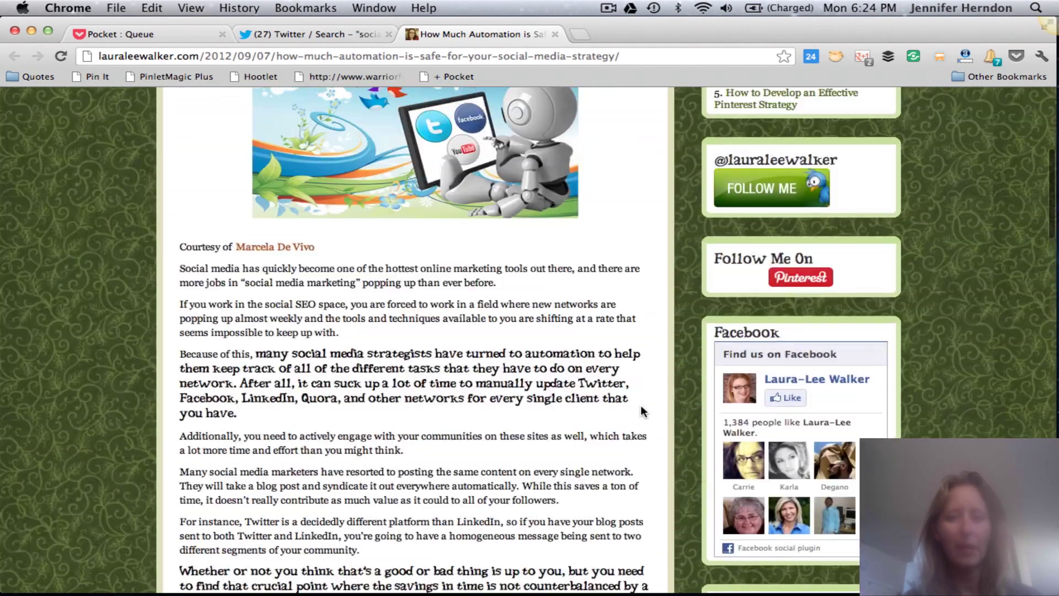
pyautogui.scroll(1, 642, 413)
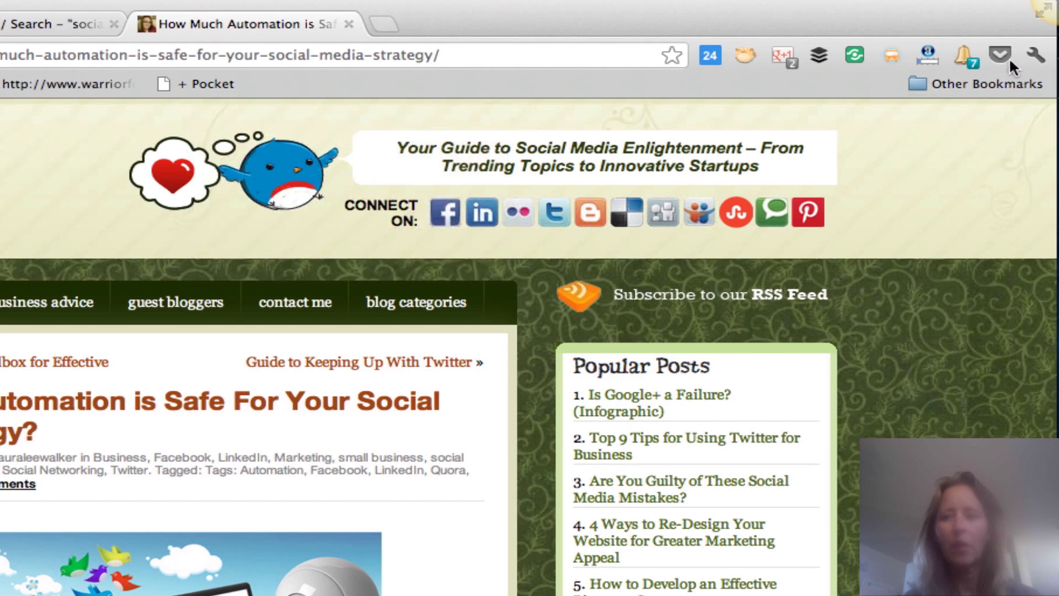
# - Save the article to Pocket and give it the tag "curated"
pyautogui.click(998, 55)
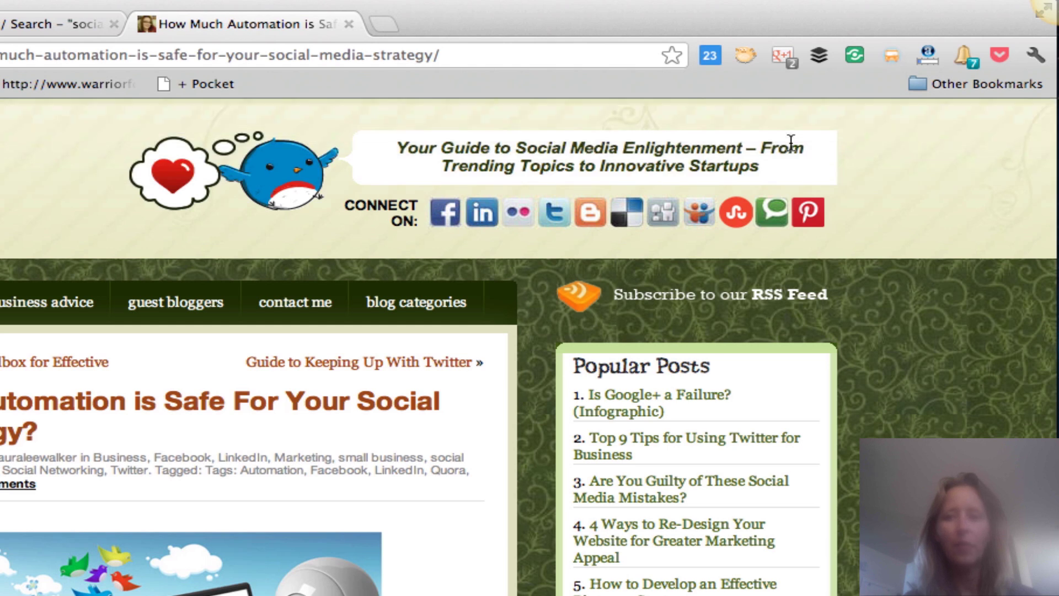
pyautogui.click(1001, 54)
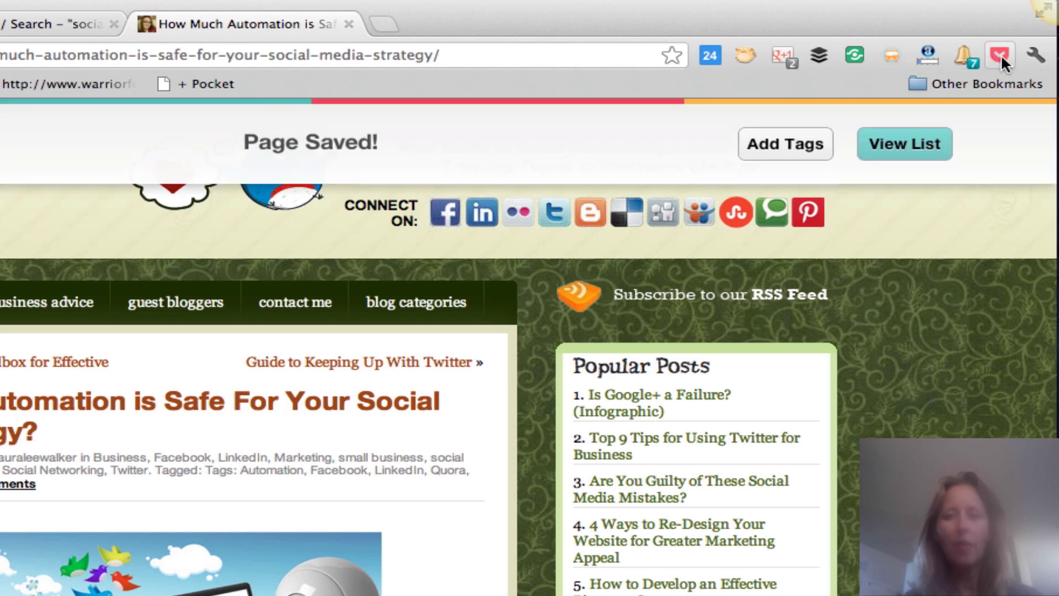
pyautogui.click(805, 141)
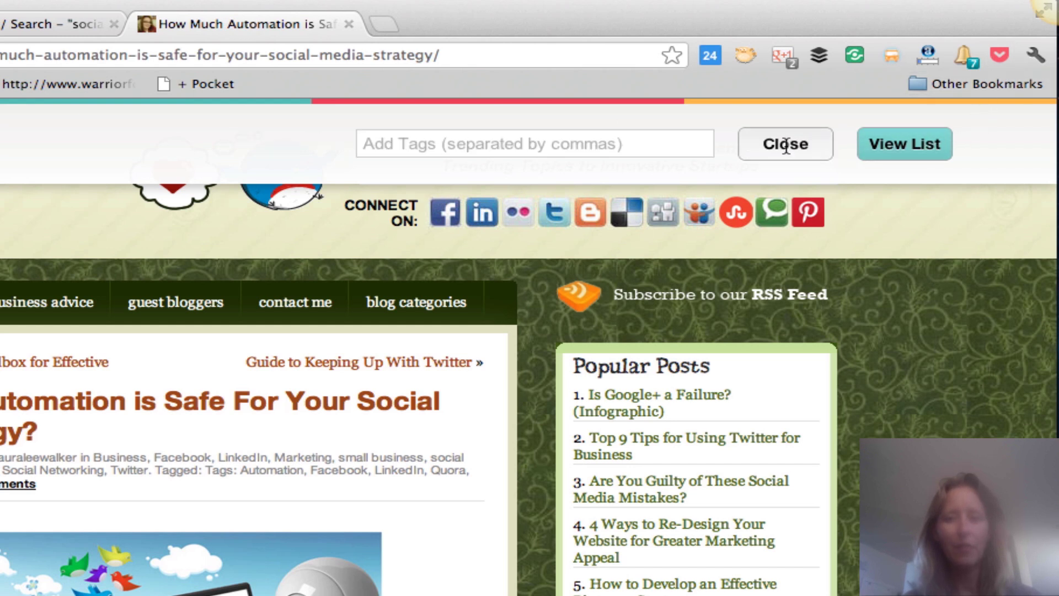
pyautogui.click(549, 142)
pyautogui.write('curated')
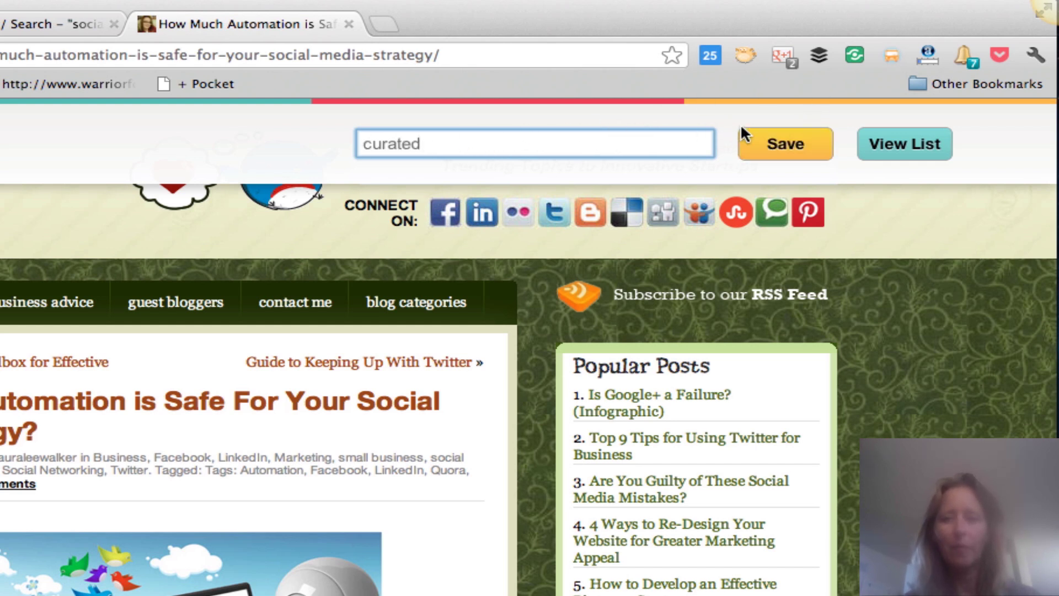
pyautogui.click(788, 143)
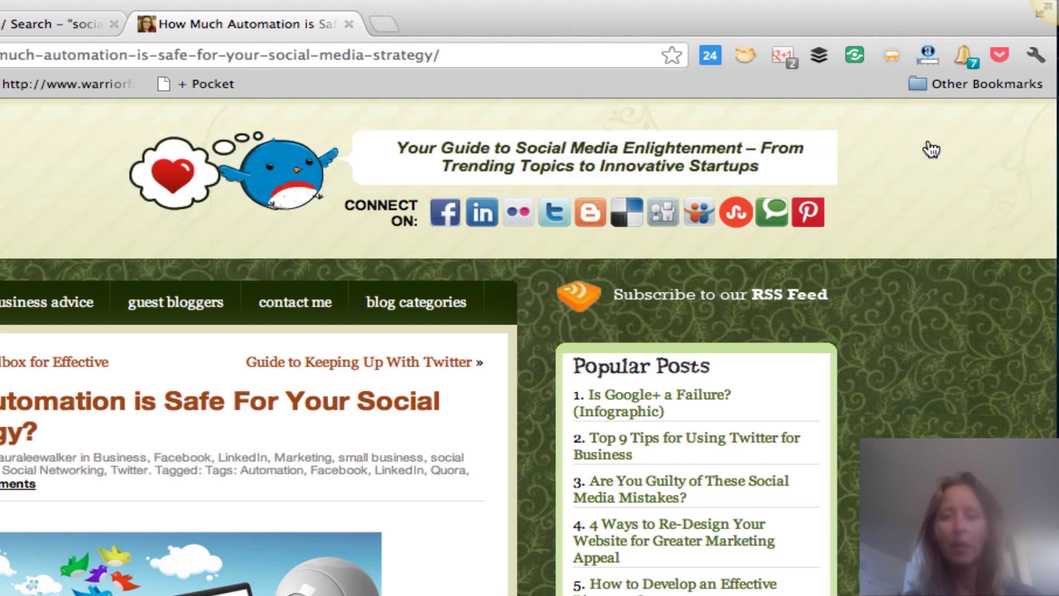
# - Open the Pocket list from the article page and examine the items' read and favorite controls and the Archive and Favorites sections
pyautogui.click(997, 55)
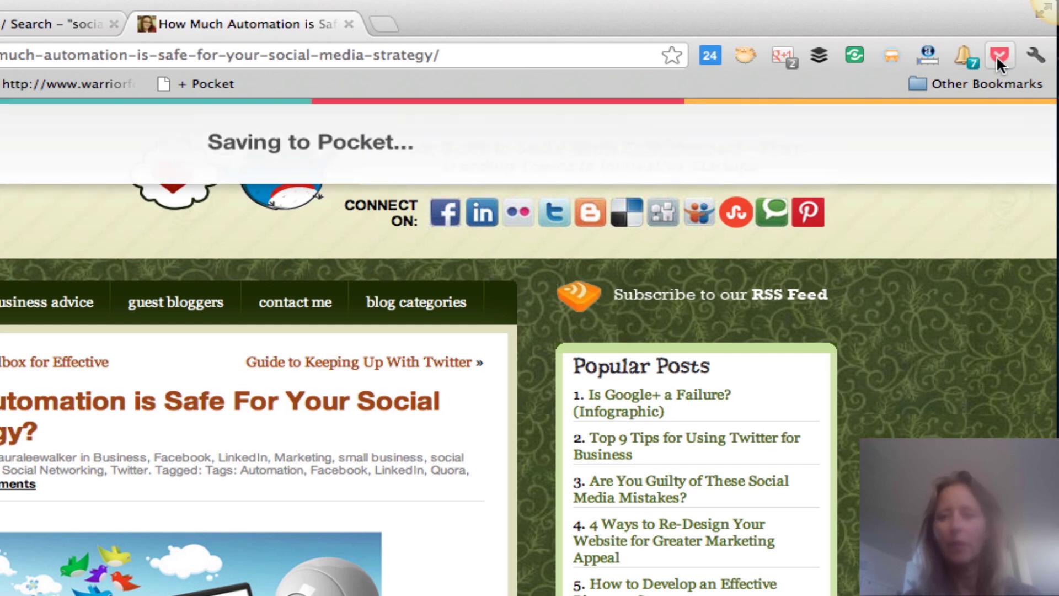
pyautogui.click(906, 145)
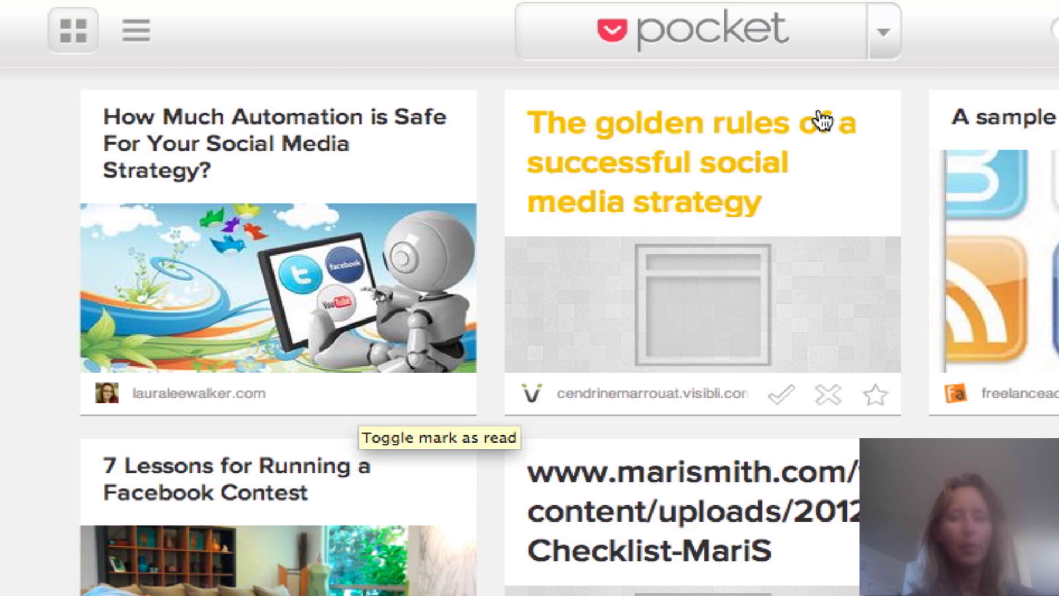
pyautogui.click(882, 40)
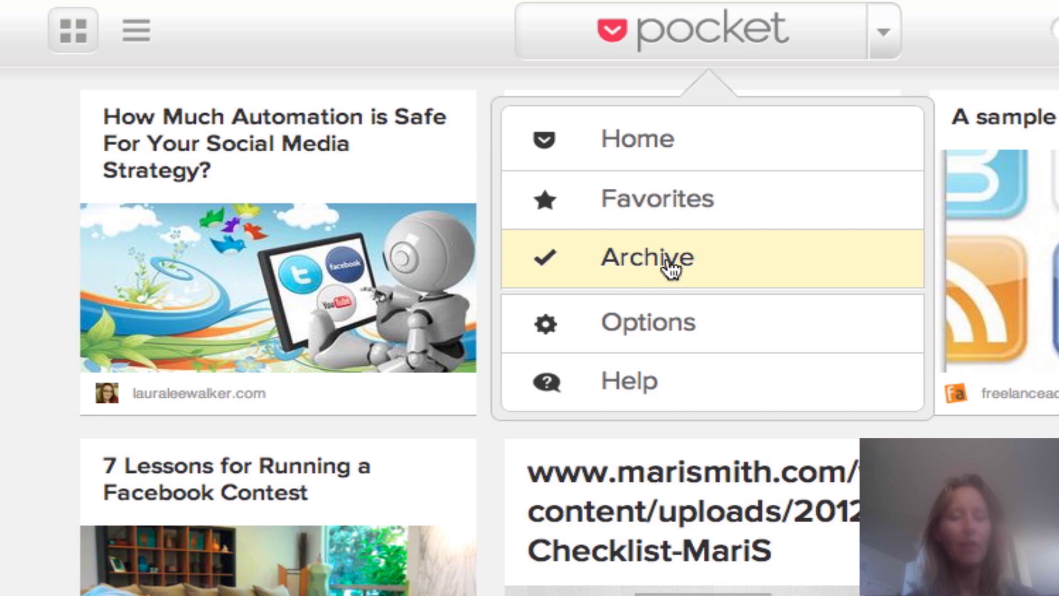
pyautogui.click(884, 37)
pyautogui.moveTo(406, 406)
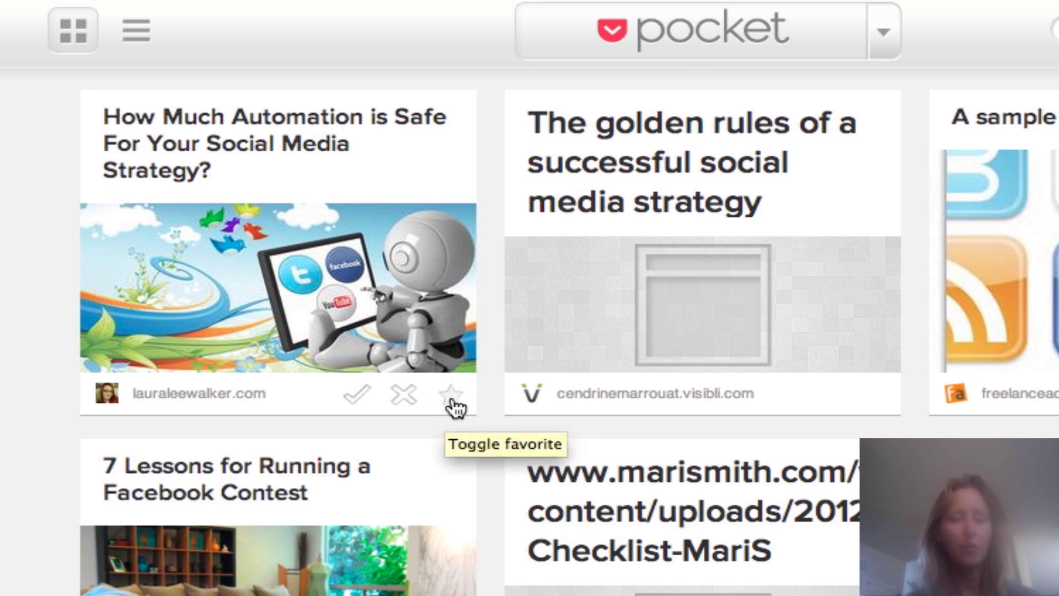
pyautogui.click(886, 34)
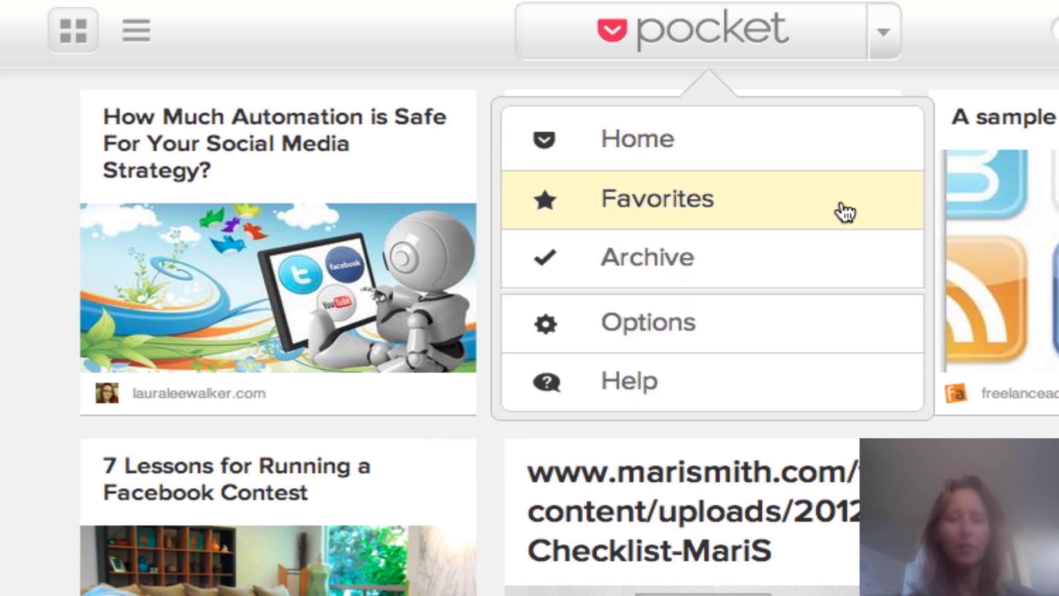
pyautogui.click(884, 45)
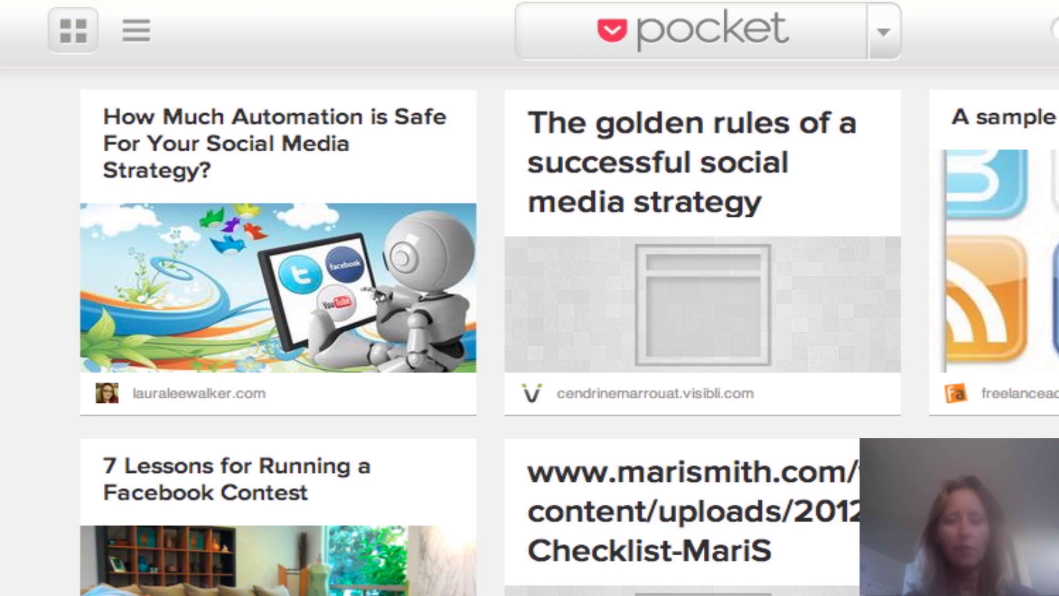
# - Look through the saved items down to the end of the Pocket queue
pyautogui.scroll(-5, 491, 331)
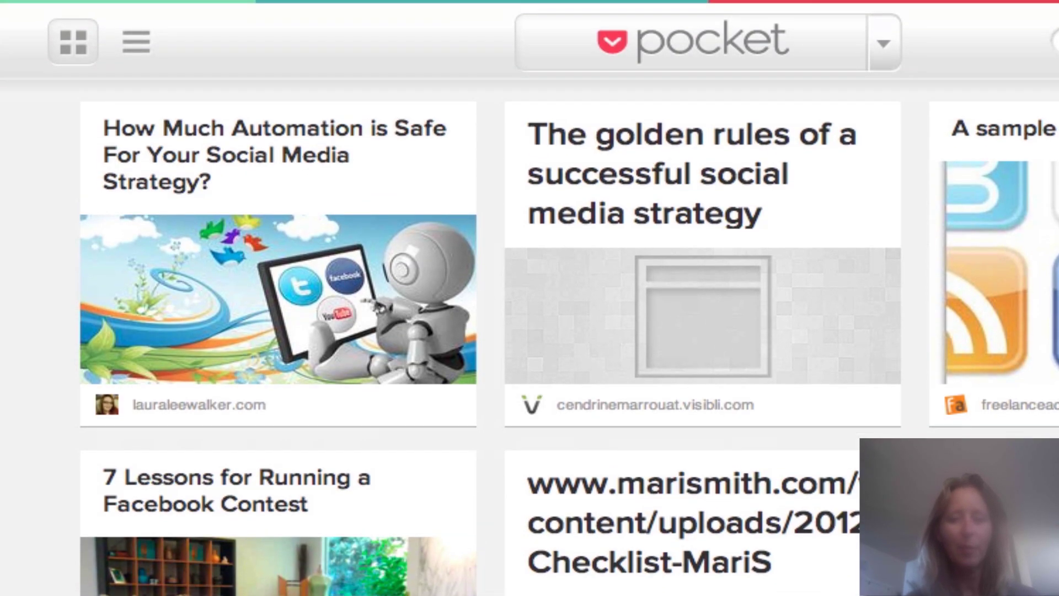
pyautogui.scroll(-5, 491, 331)
pyautogui.scroll(-2, 491, 331)
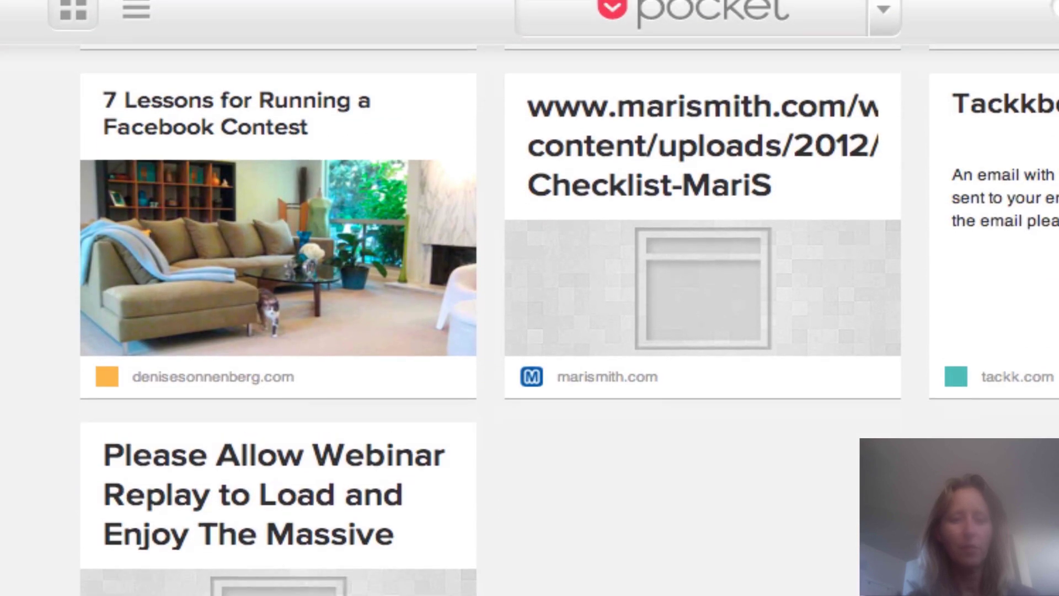
pyautogui.scroll(8, 491, 331)
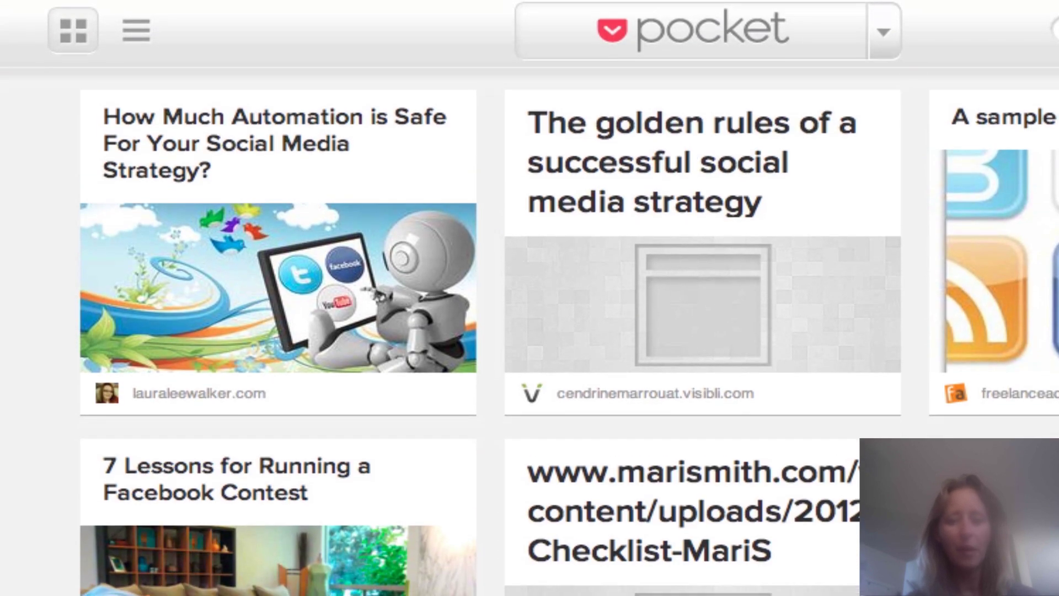
pyautogui.scroll(-4, 491, 331)
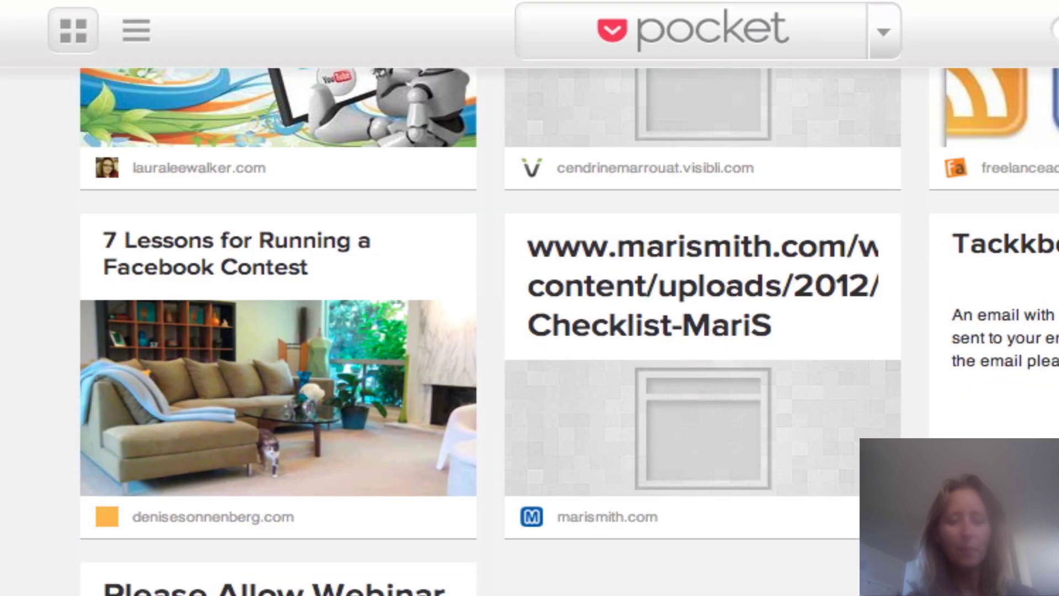
pyautogui.scroll(-2, 491, 331)
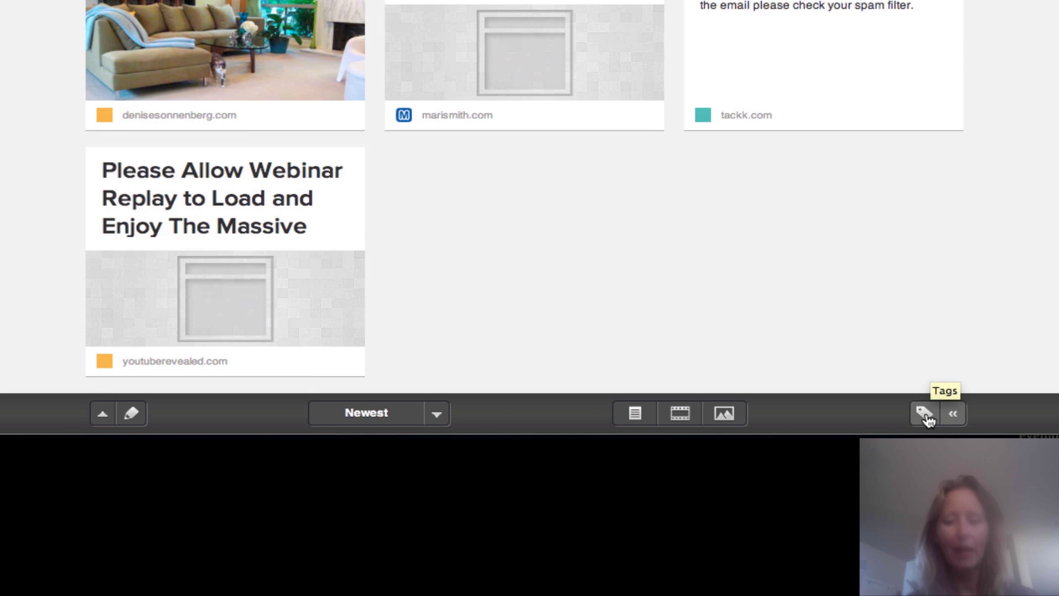
# - Show the tags sidebar and filter the list to articles tagged "curated"
pyautogui.click(927, 415)
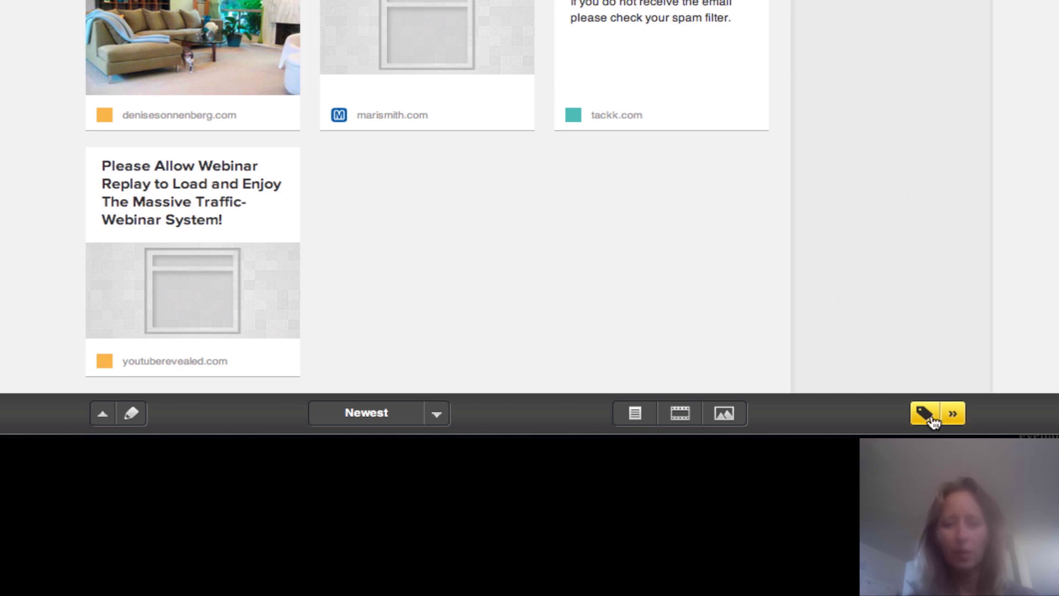
pyautogui.click(955, 415)
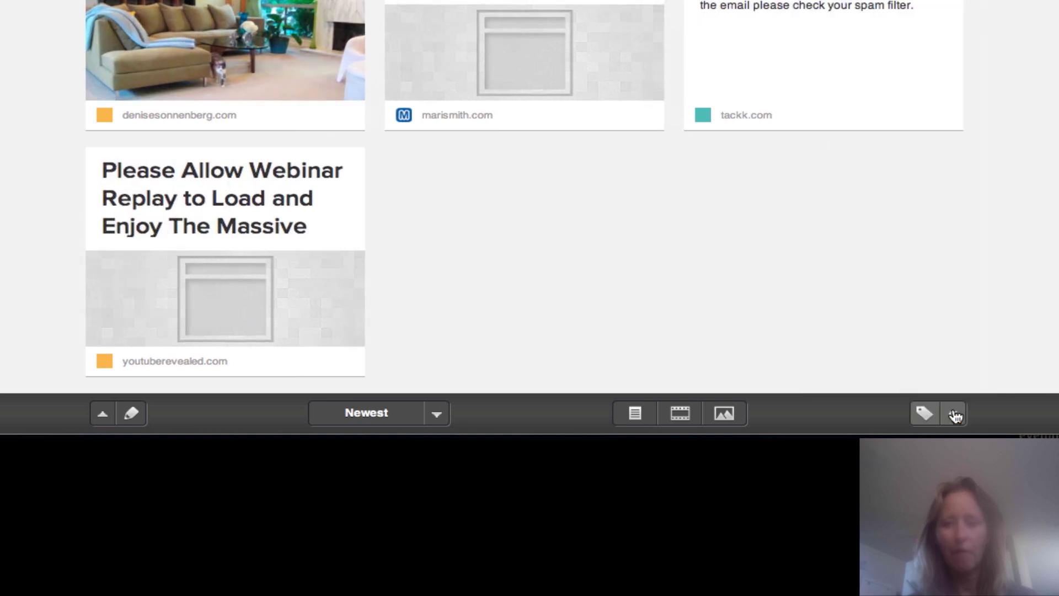
pyautogui.click(924, 414)
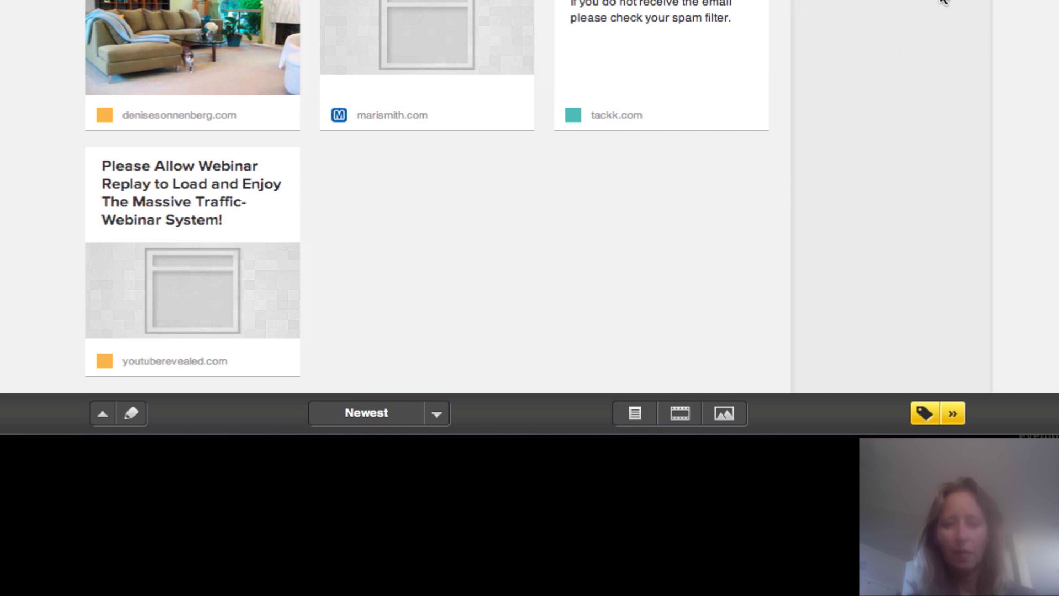
pyautogui.scroll(5, 465, 220)
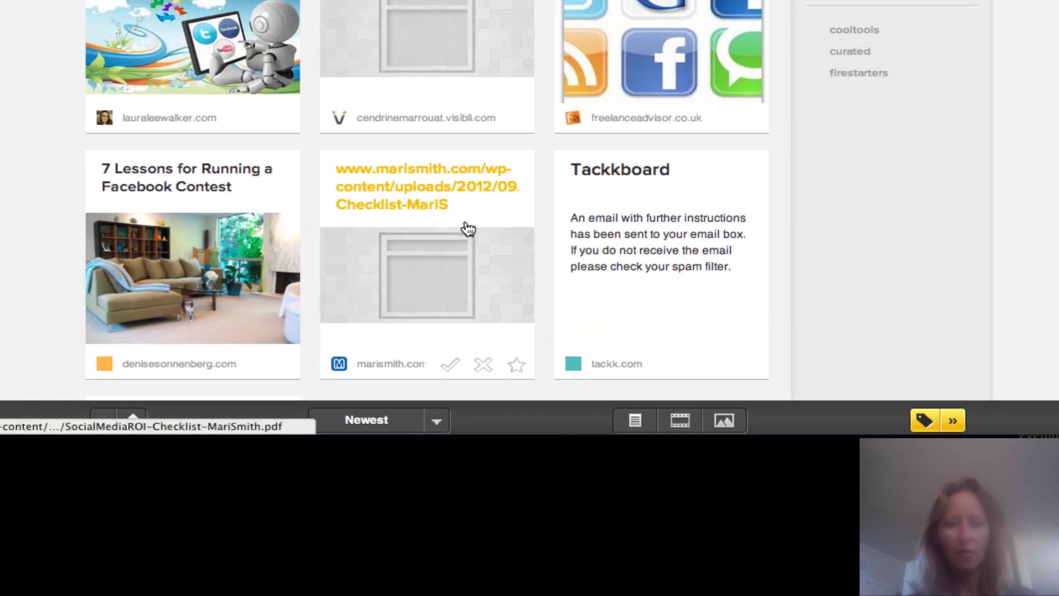
pyautogui.scroll(3, 467, 227)
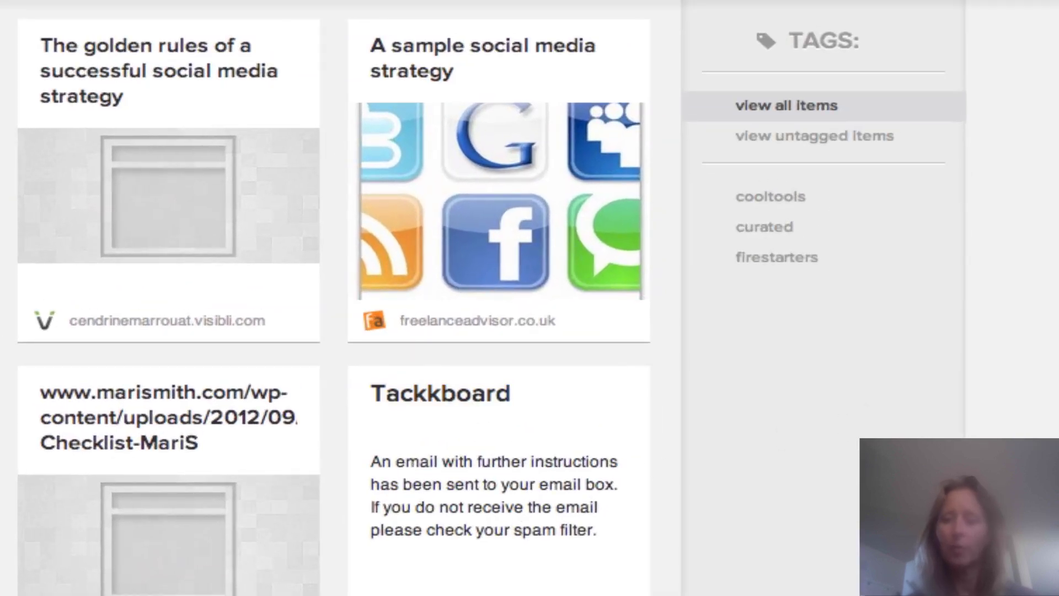
pyautogui.scroll(-1, 873, 25)
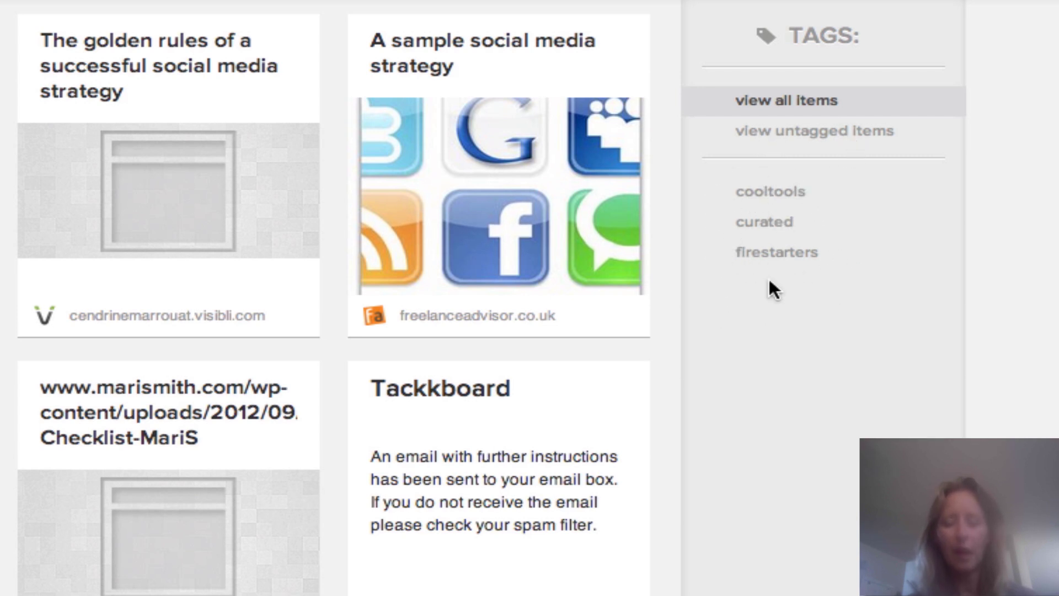
pyautogui.click(764, 223)
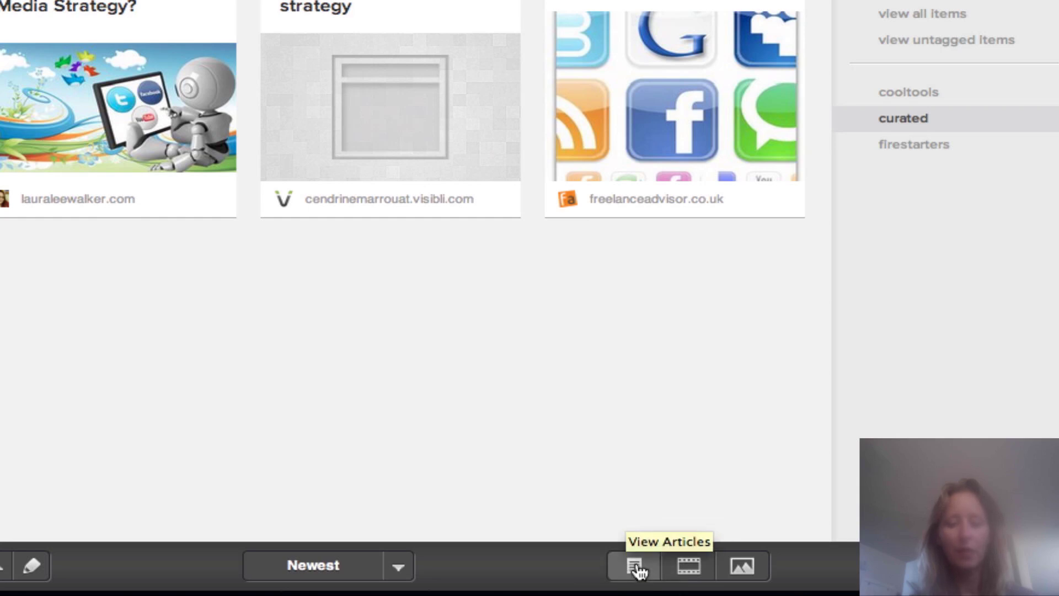
pyautogui.click(635, 569)
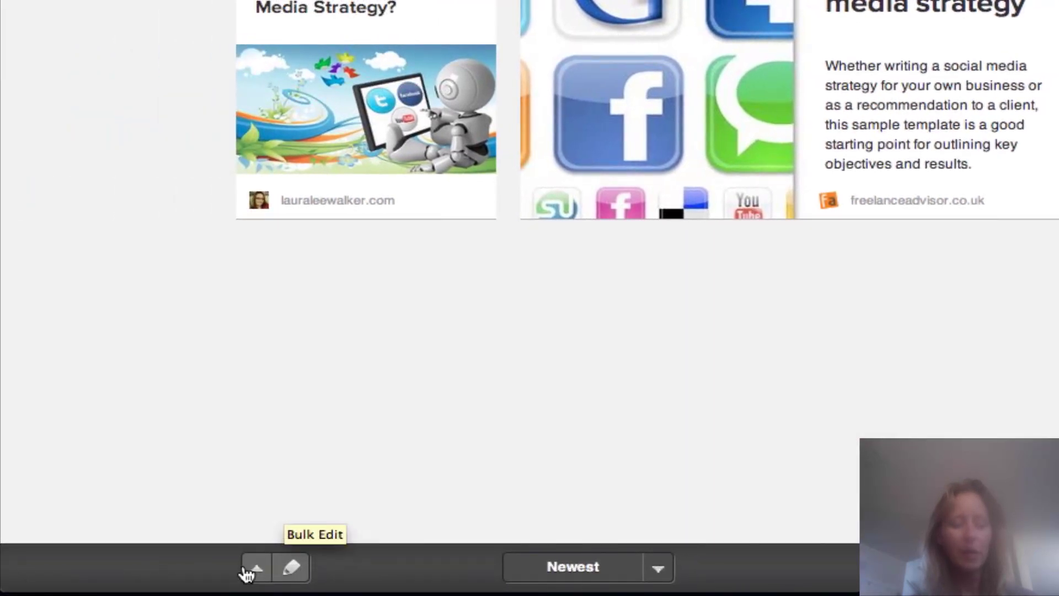
# - In Bulk Edit, set the action to Re-add to list and check the available tag operations
pyautogui.click(292, 571)
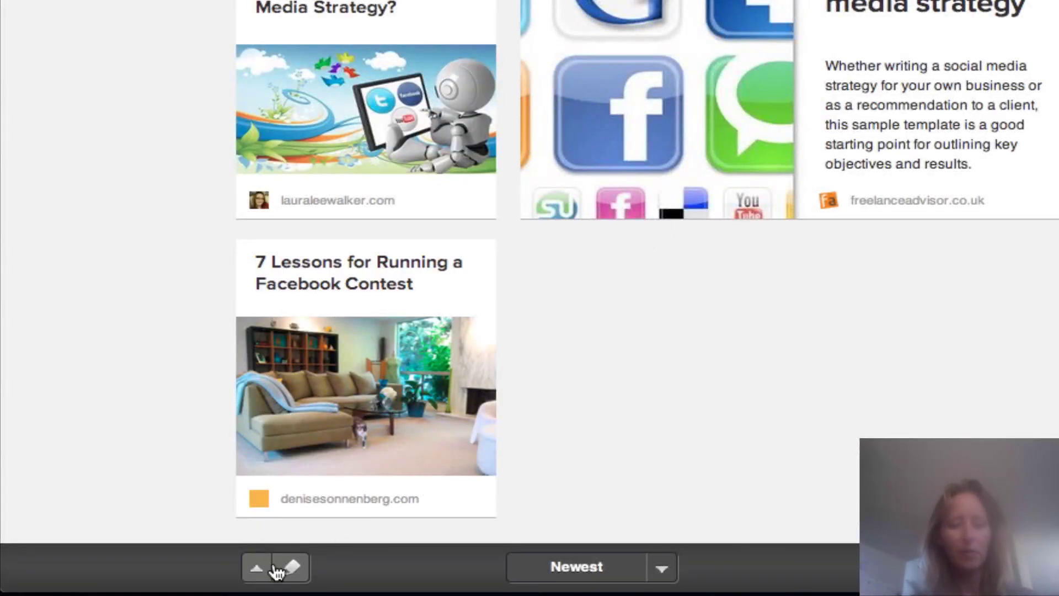
pyautogui.click(292, 569)
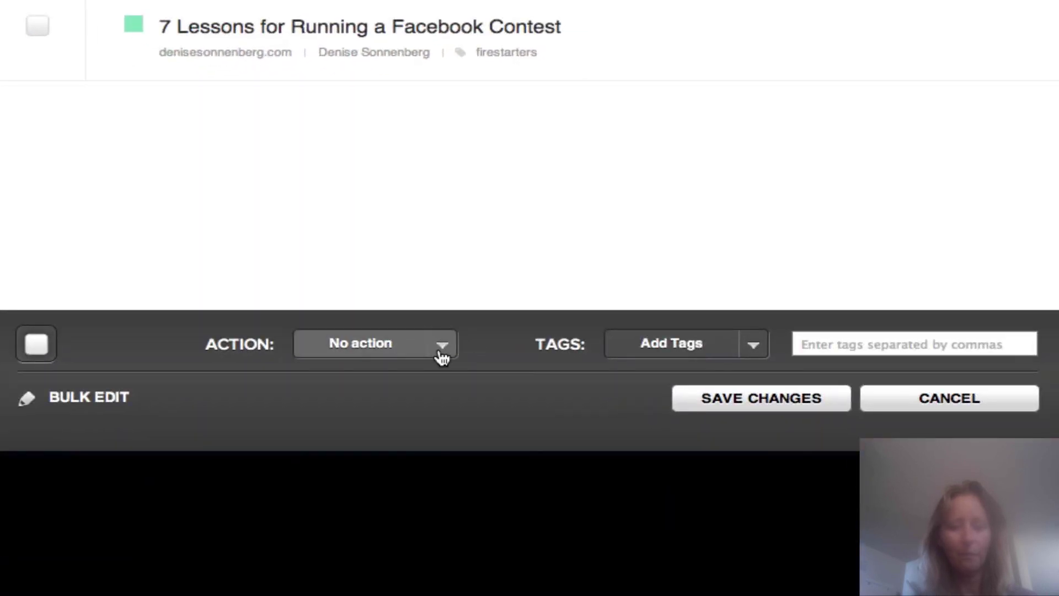
pyautogui.click(442, 346)
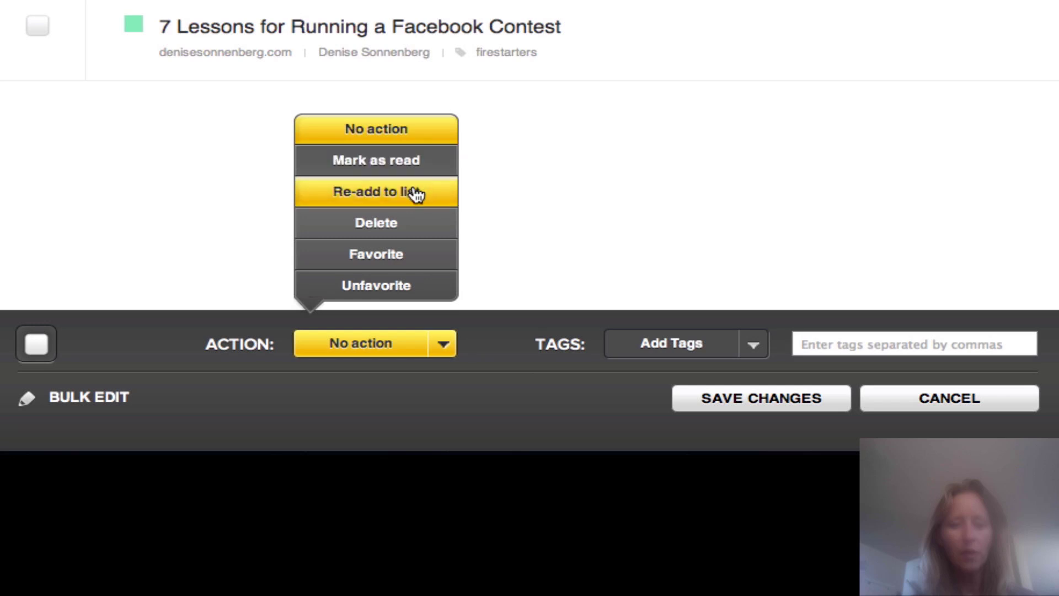
pyautogui.click(392, 193)
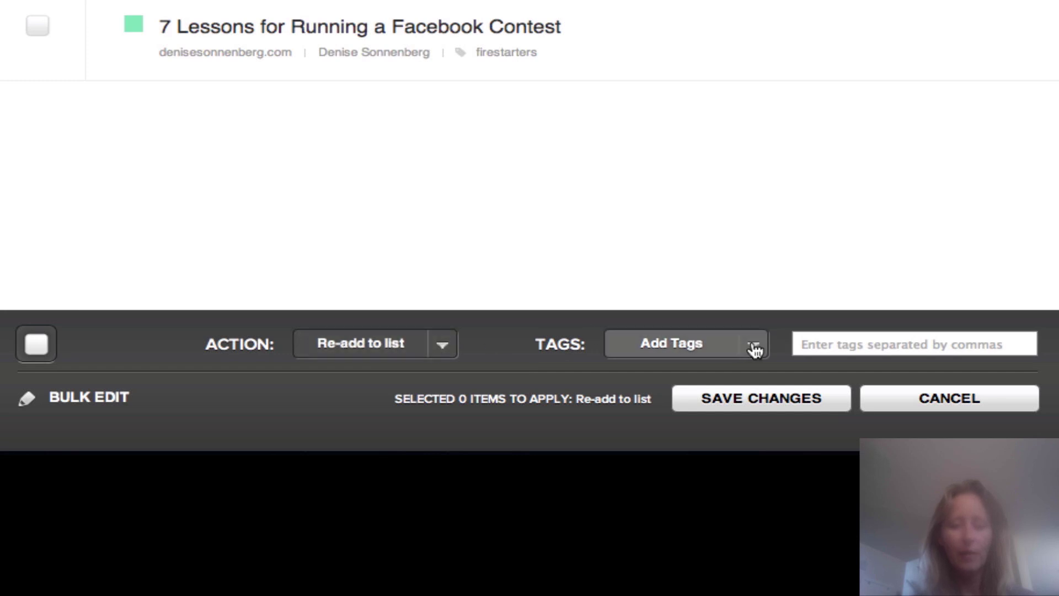
pyautogui.click(670, 349)
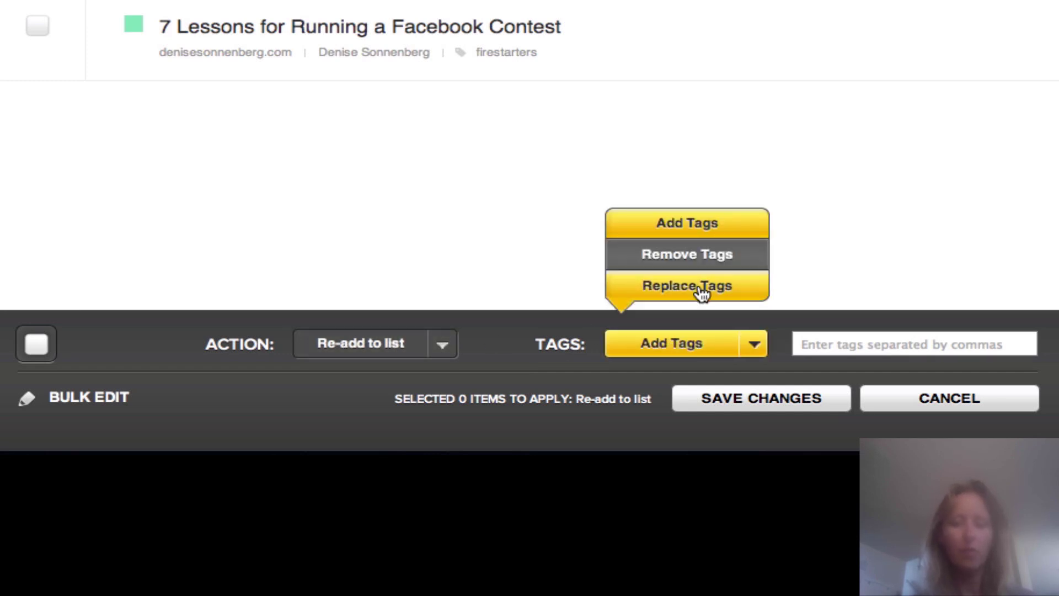
pyautogui.click(689, 347)
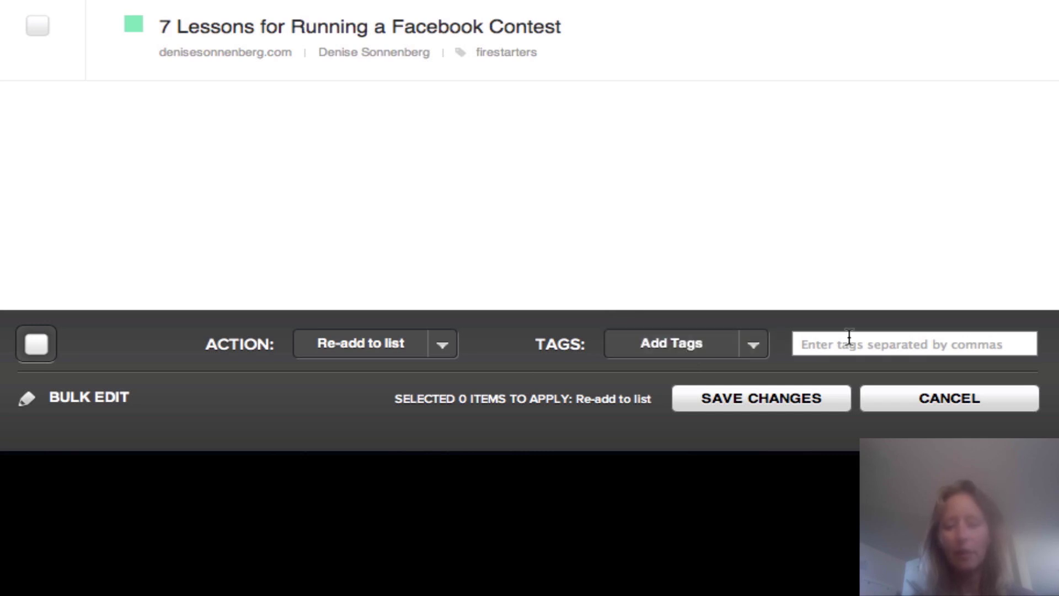
# - Select the article "A sample social media strategy" for bulk editing and activate the tag entry for Add Tags
pyautogui.click(852, 347)
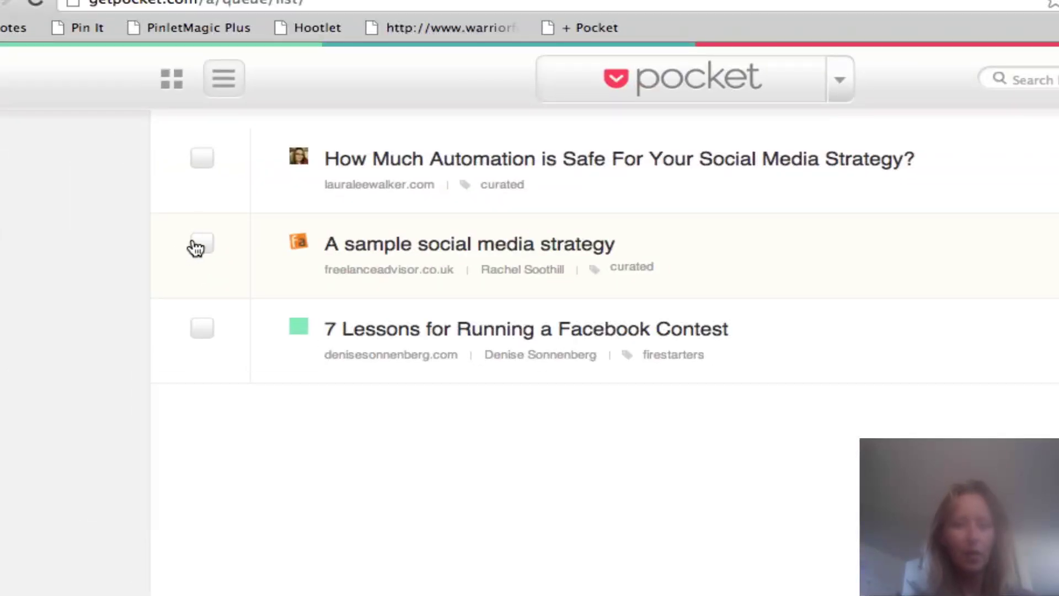
pyautogui.click(202, 245)
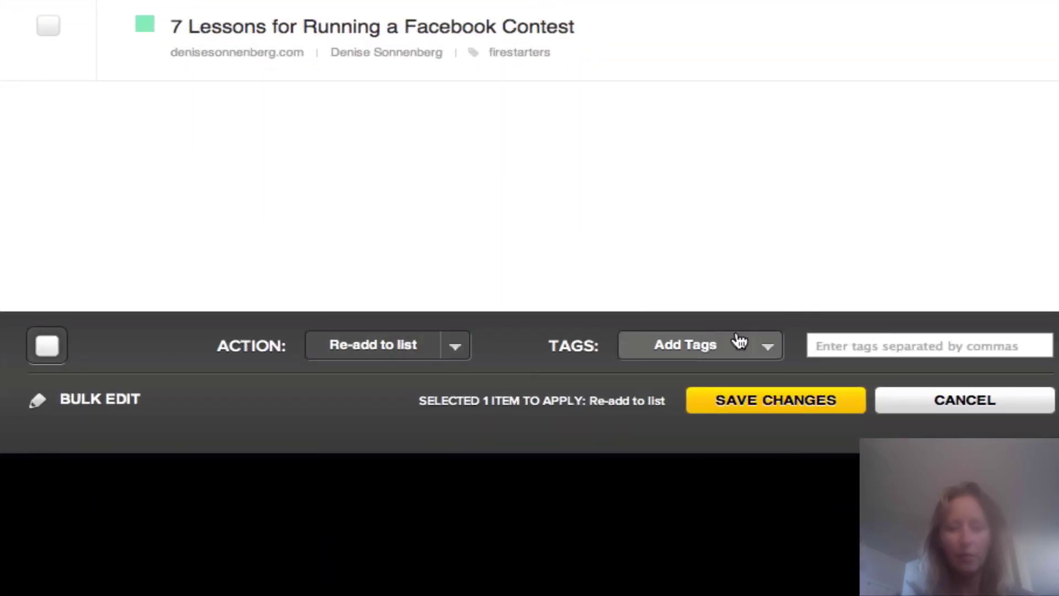
pyautogui.click(823, 346)
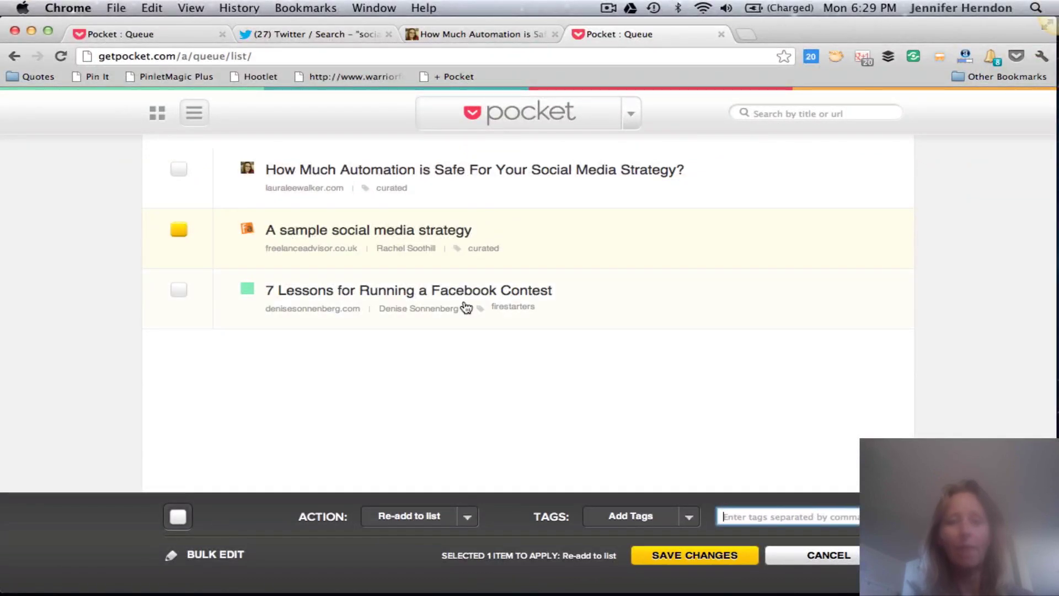
# - Leave Bulk Edit without saving and show the queue in grid view
pyautogui.scroll(2, 484, 296)
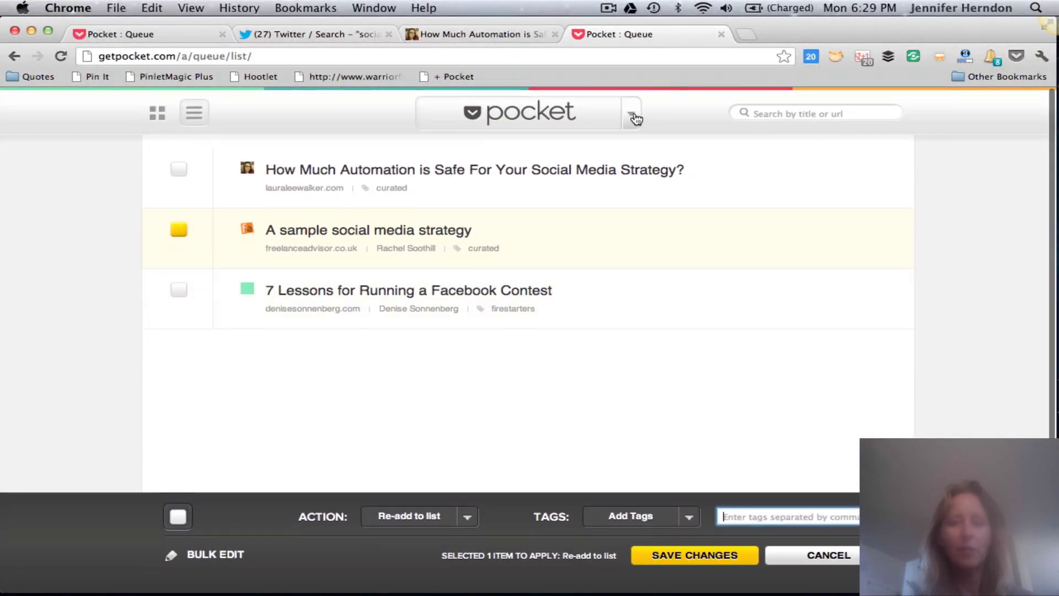
pyautogui.click(632, 113)
pyautogui.click(571, 176)
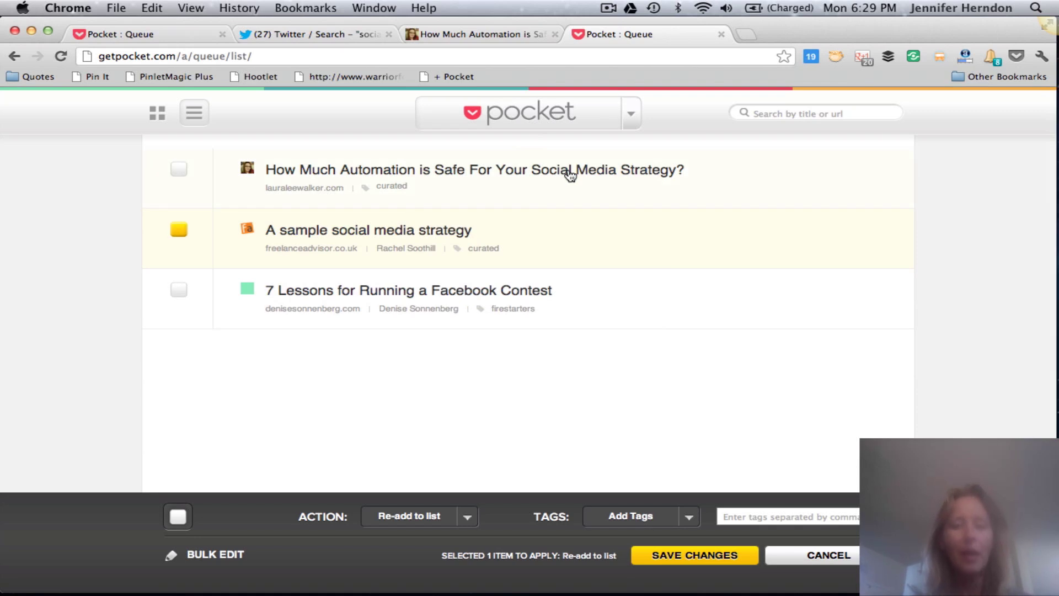
pyautogui.click(158, 115)
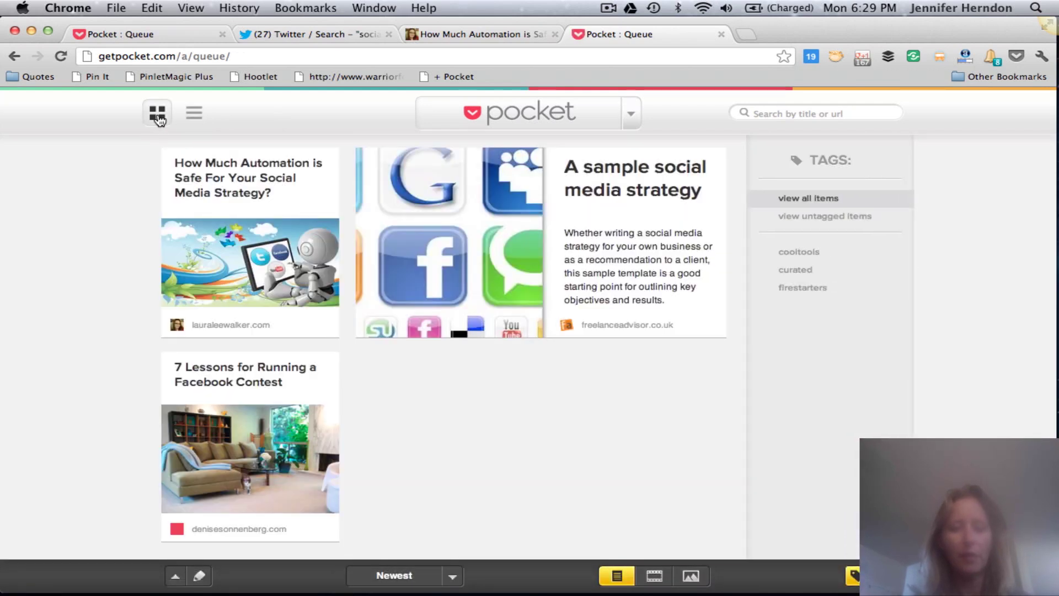